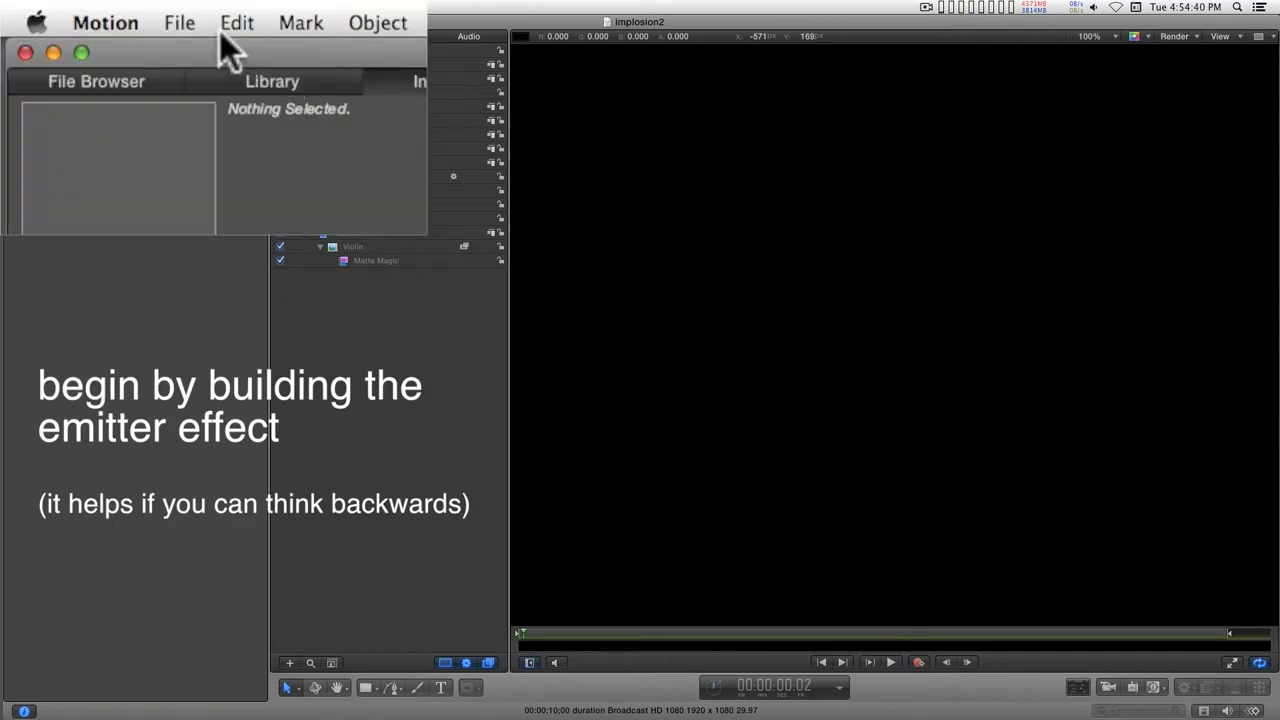
# - Start a blank Motion Project from File > New in the Project Browser
pyautogui.click(164, 24)
pyautogui.click(246, 56)
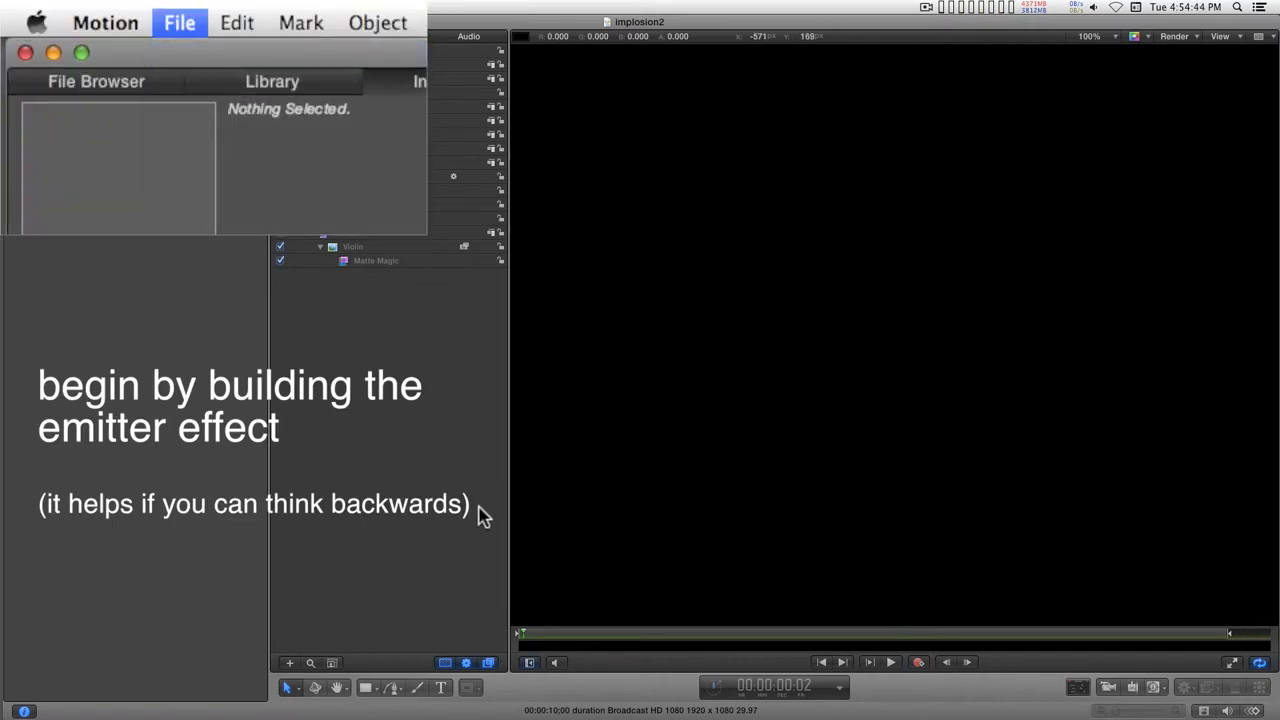
pyautogui.doubleClick(545, 200)
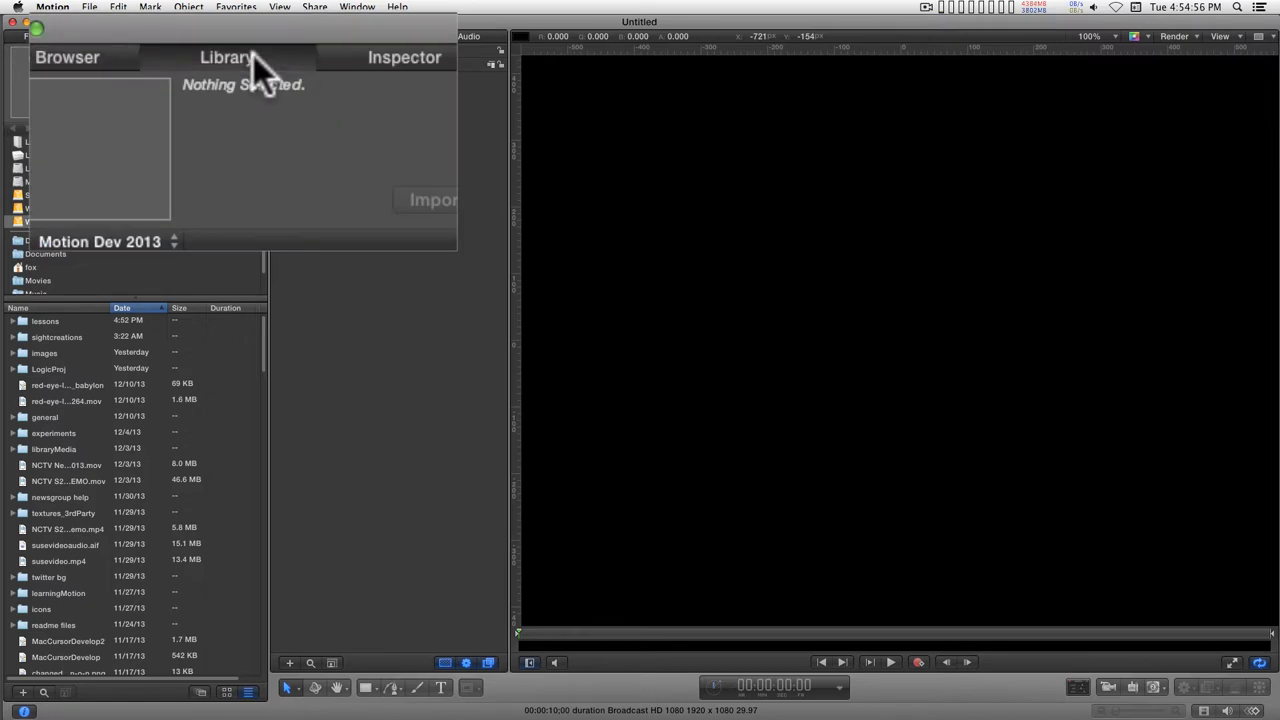
# - Search the Library for 'violin' and apply Violin.png to the project
pyautogui.click(140, 36)
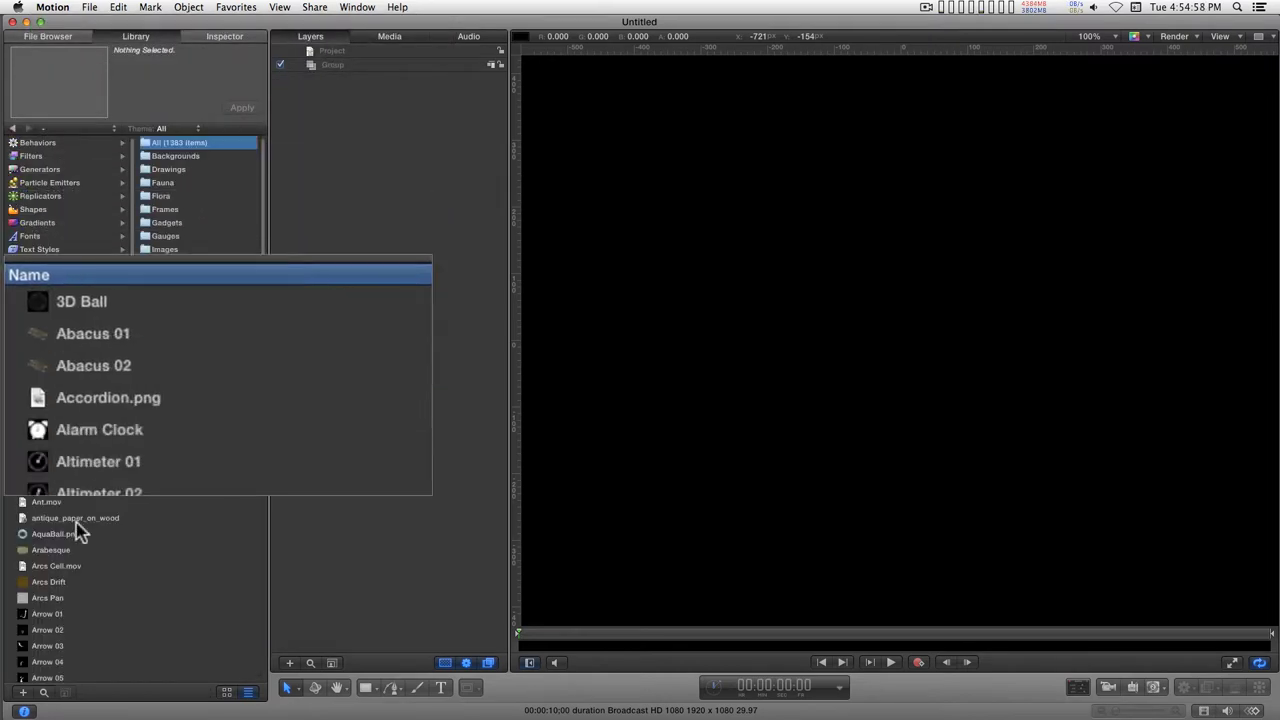
pyautogui.click(71, 642)
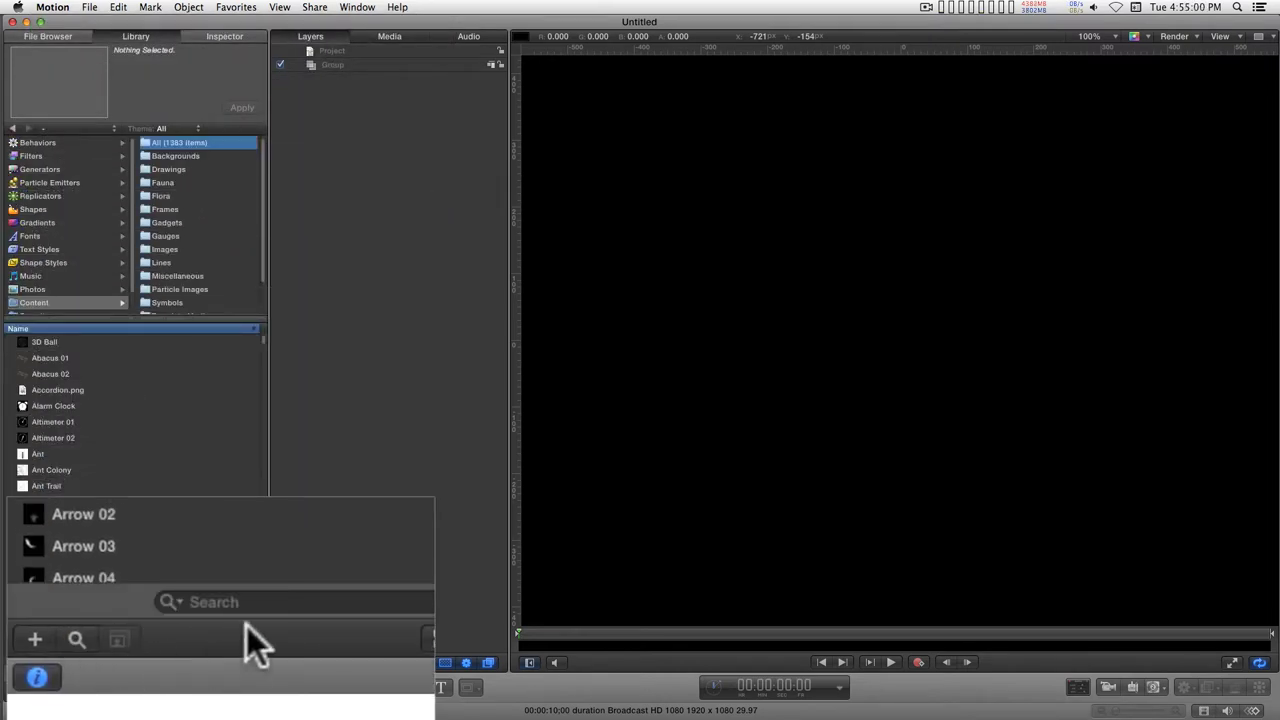
pyautogui.click(264, 600)
pyautogui.write('v')
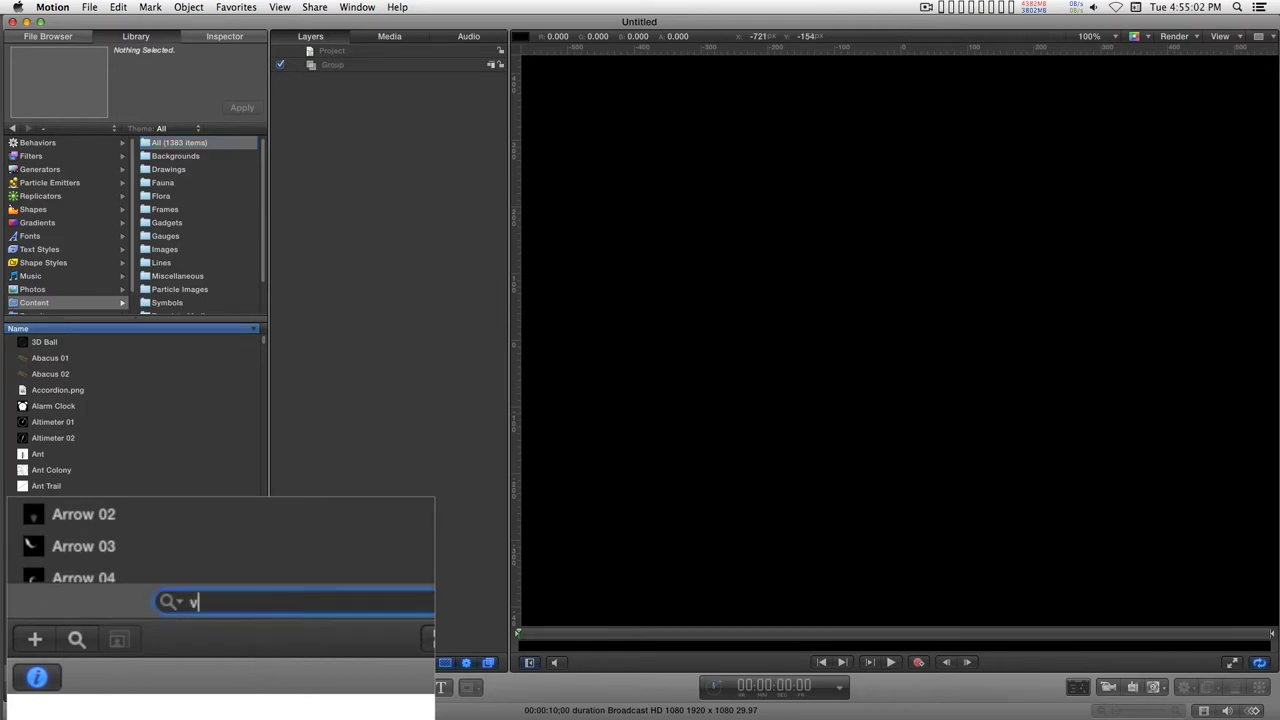
pyautogui.write('iolin')
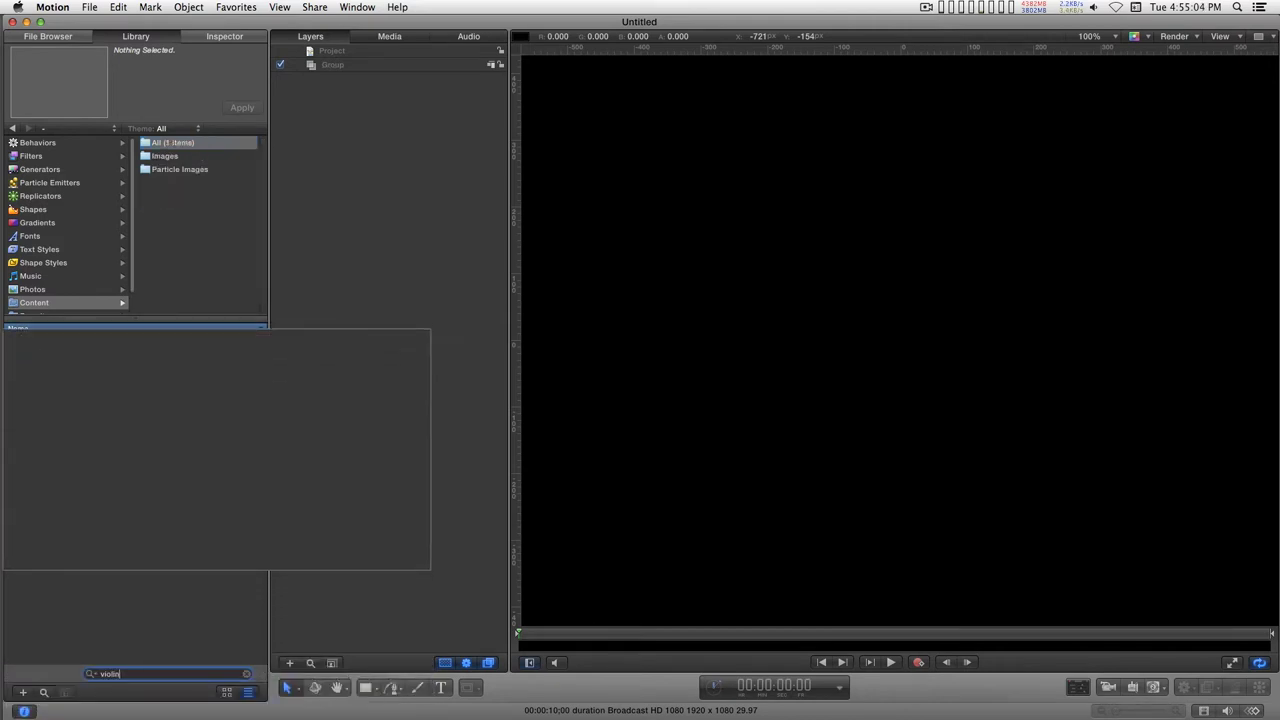
pyautogui.click(47, 342)
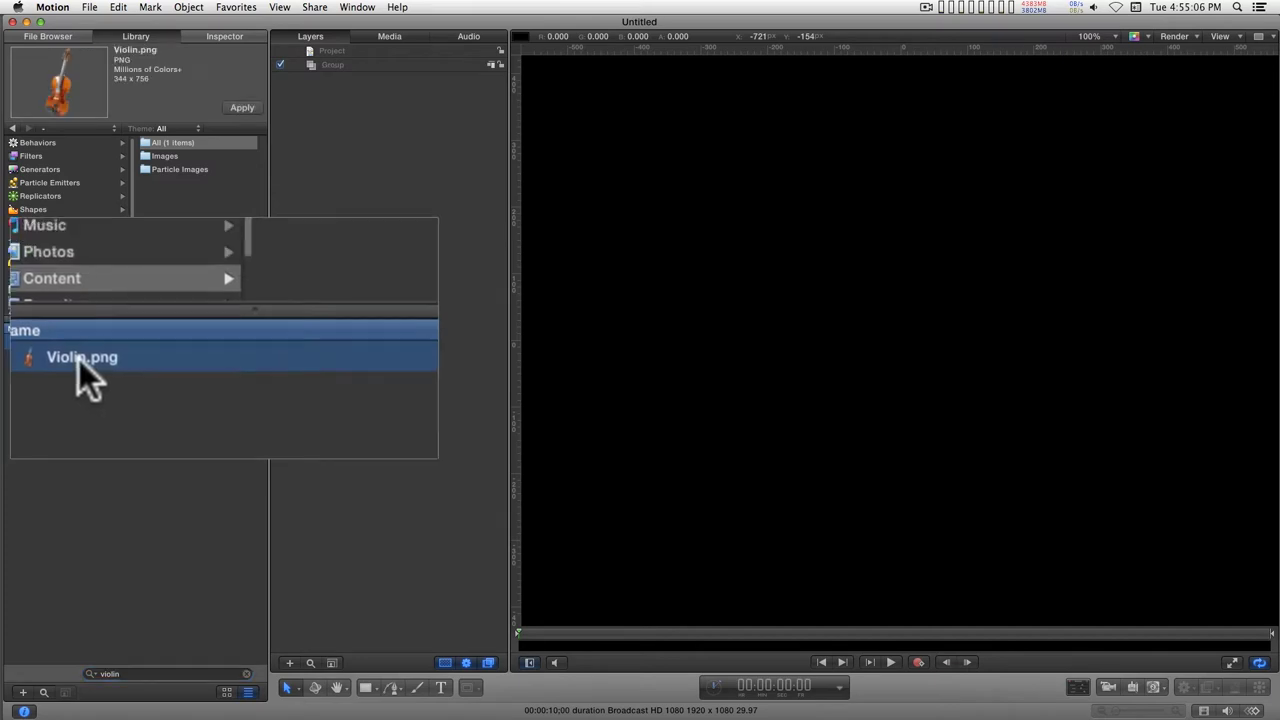
pyautogui.click(243, 108)
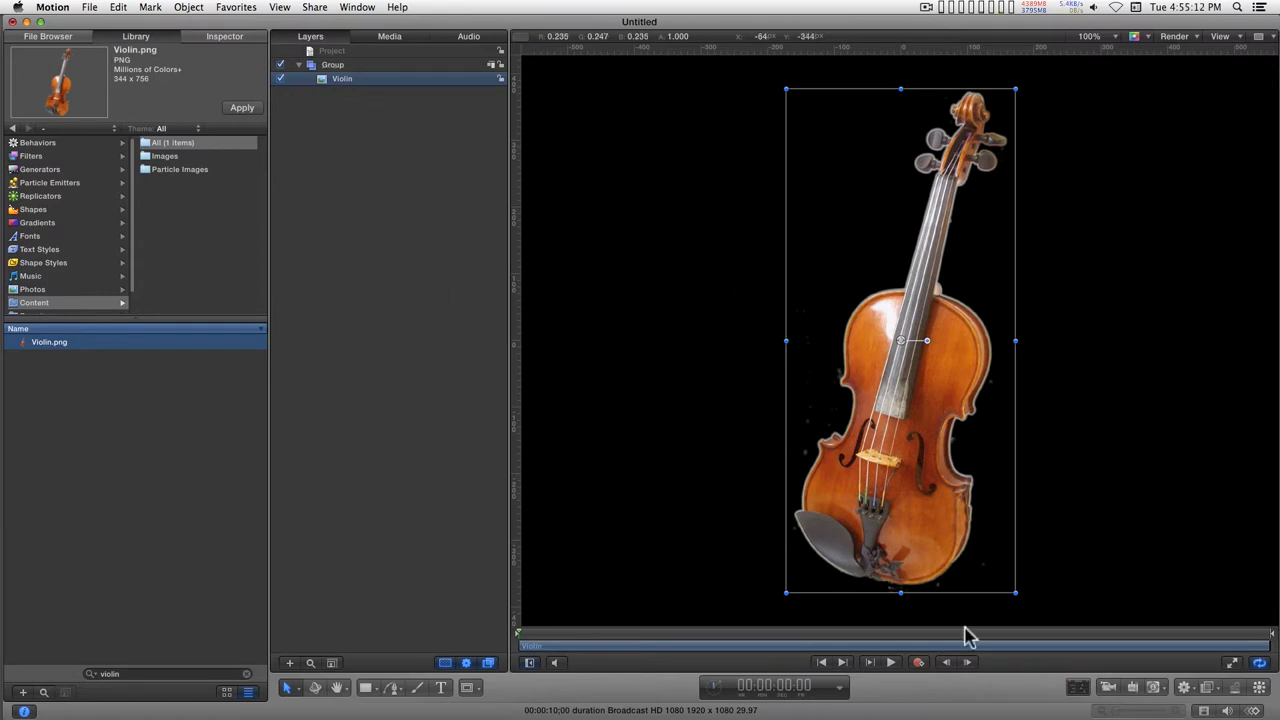
# - Add a Keying > Matte Magic filter to the violin with Shrink raised to 0.85
pyautogui.click(1207, 690)
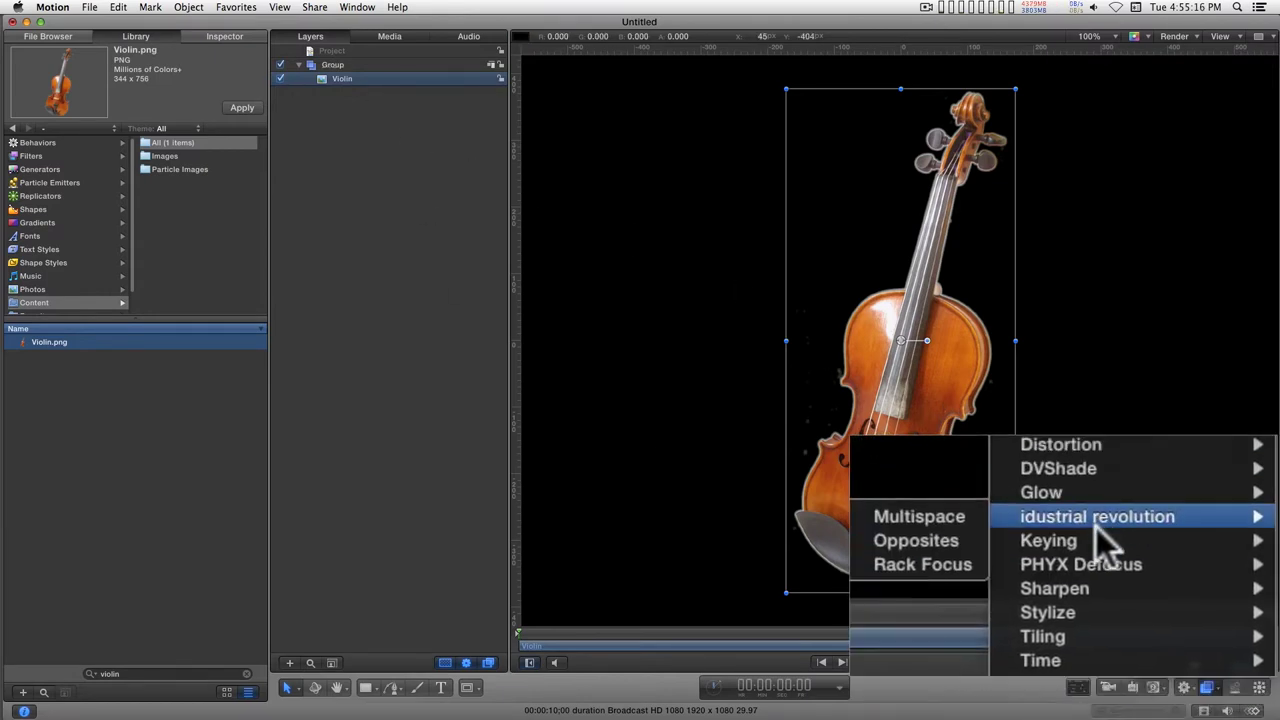
pyautogui.moveTo(1097, 535)
pyautogui.click(942, 592)
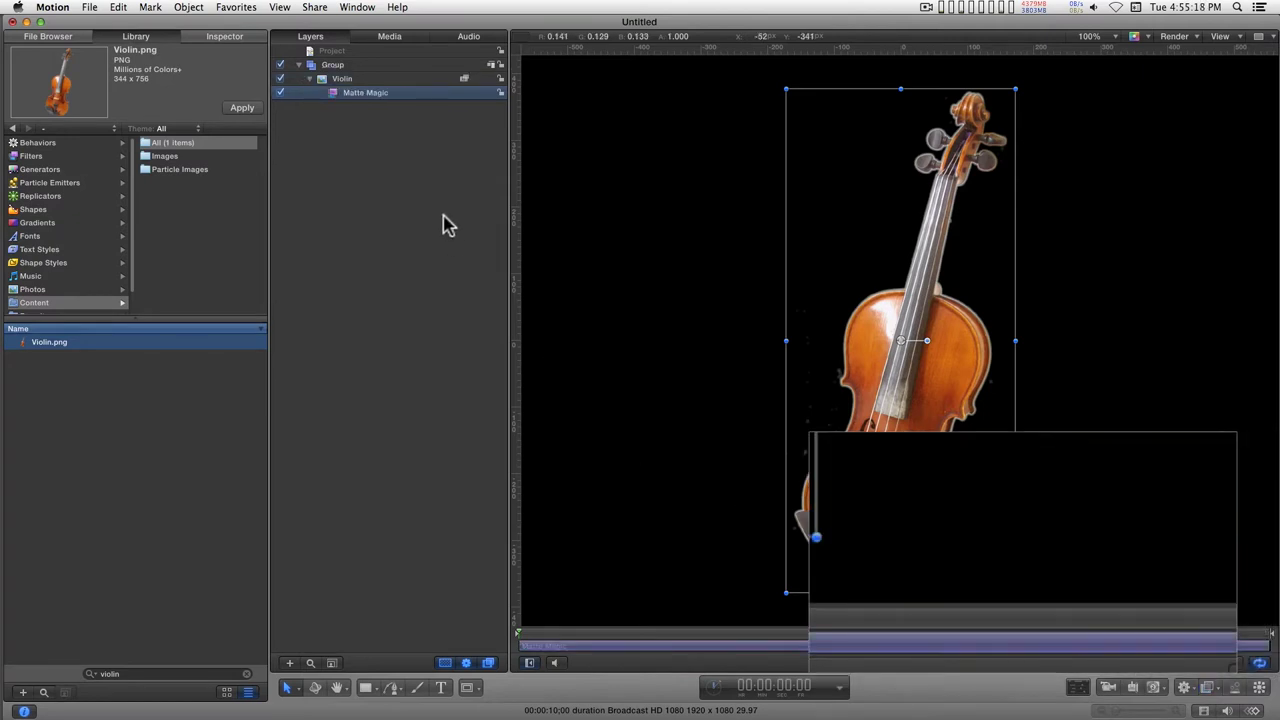
pyautogui.click(322, 44)
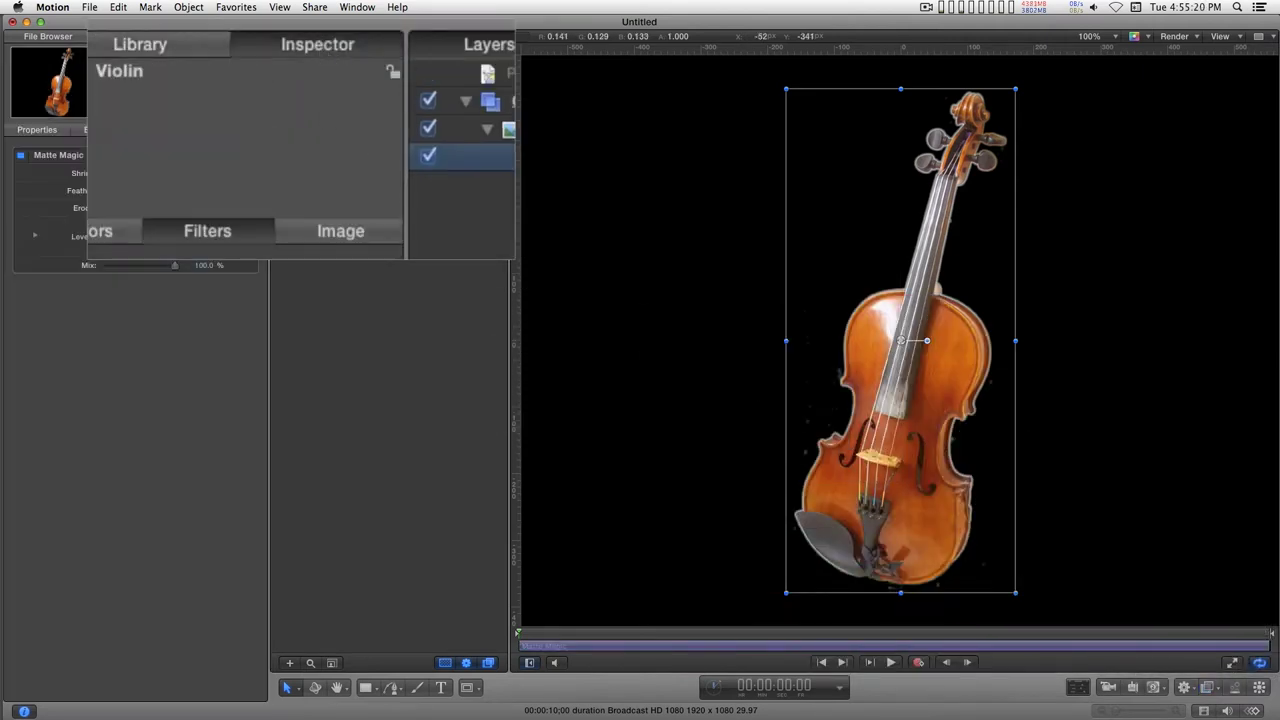
pyautogui.moveTo(200, 174); pyautogui.dragTo(221, 174)
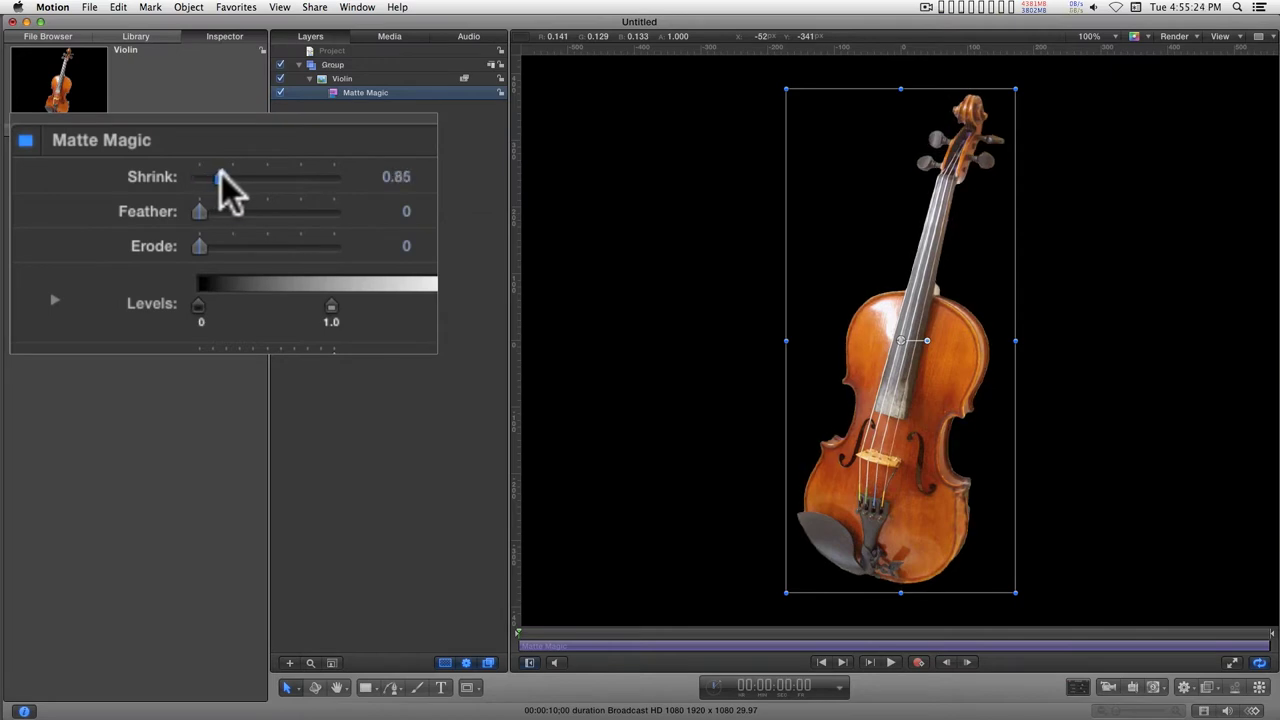
# - Rename the violin's group to Source and collapse it
pyautogui.doubleClick(337, 65)
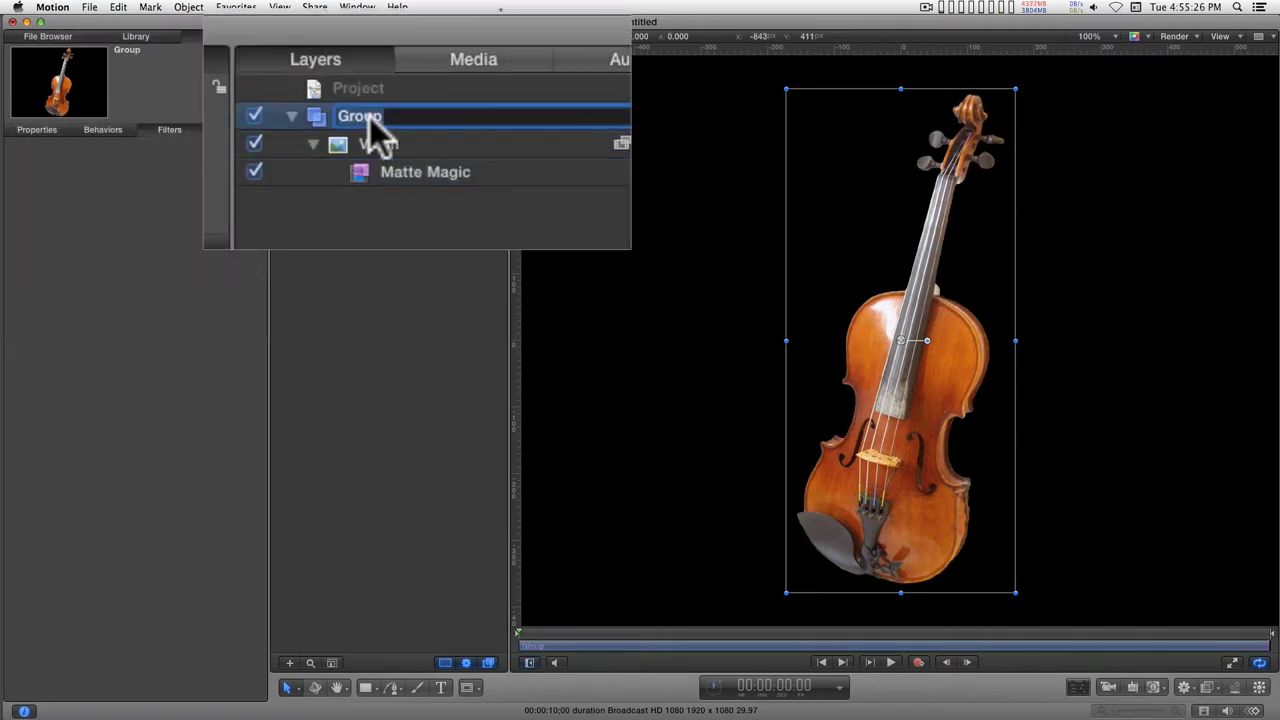
pyautogui.write('Source')
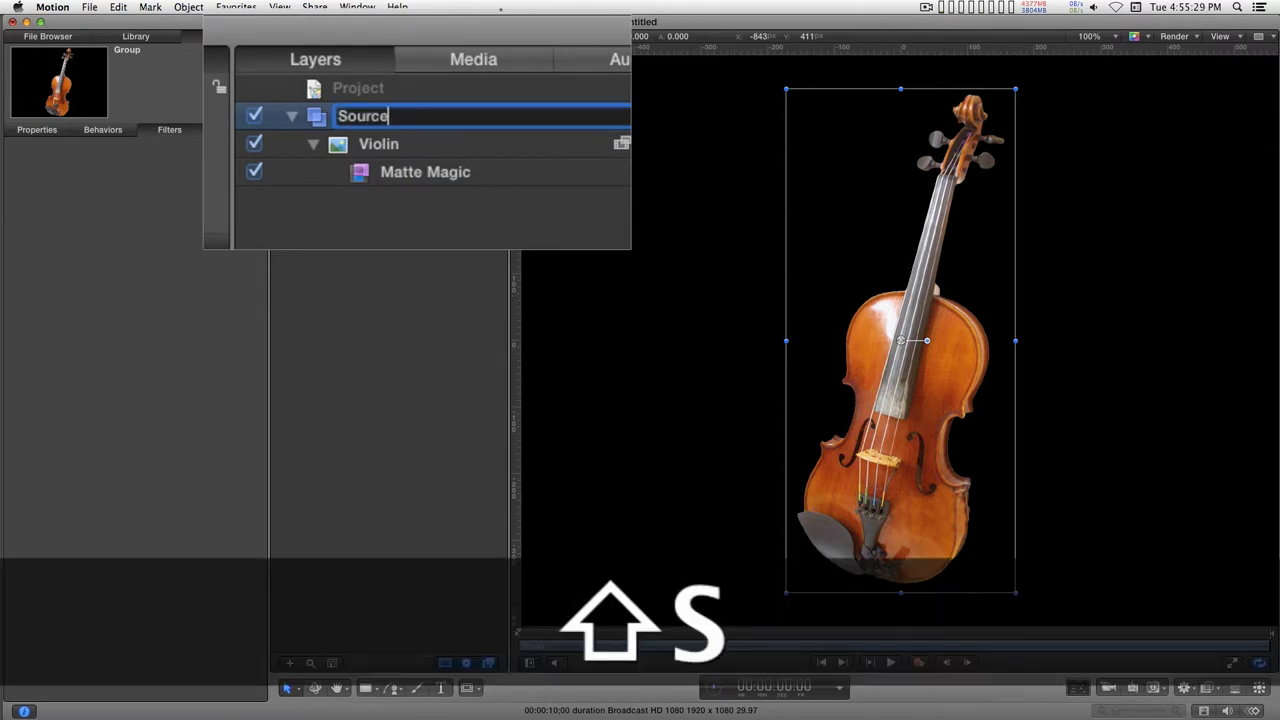
pyautogui.press('Return')
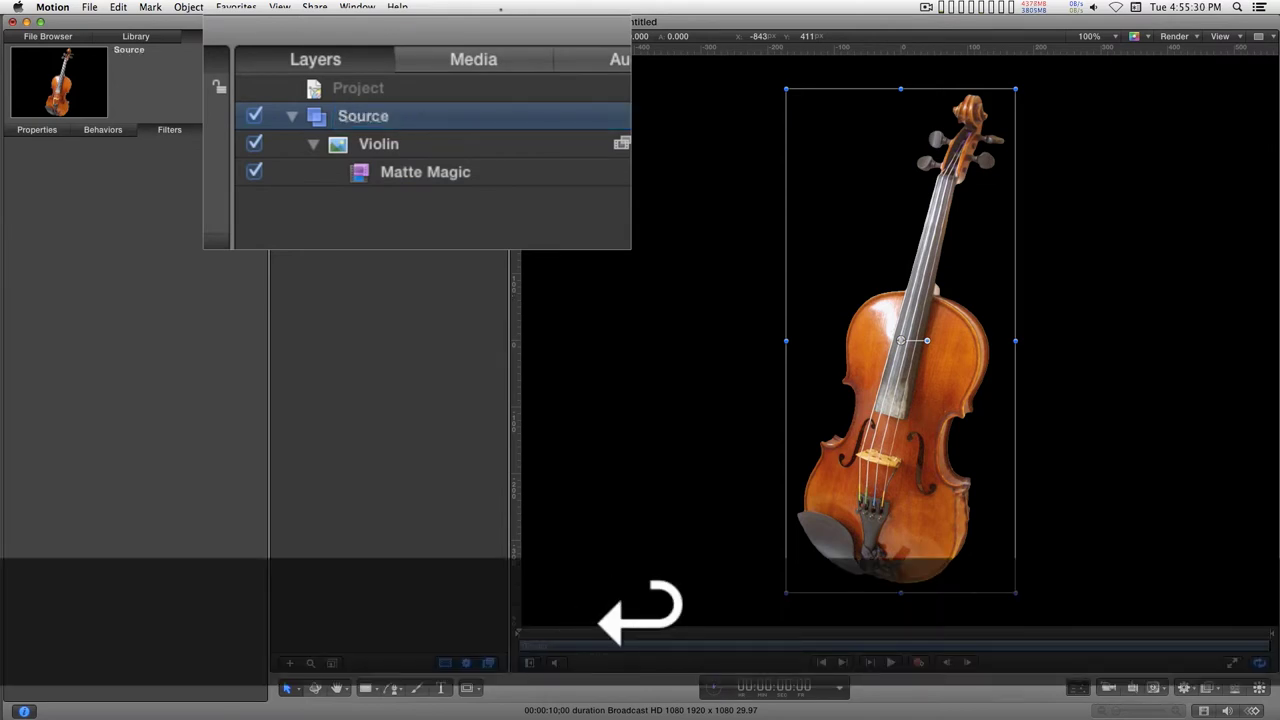
pyautogui.click(291, 116)
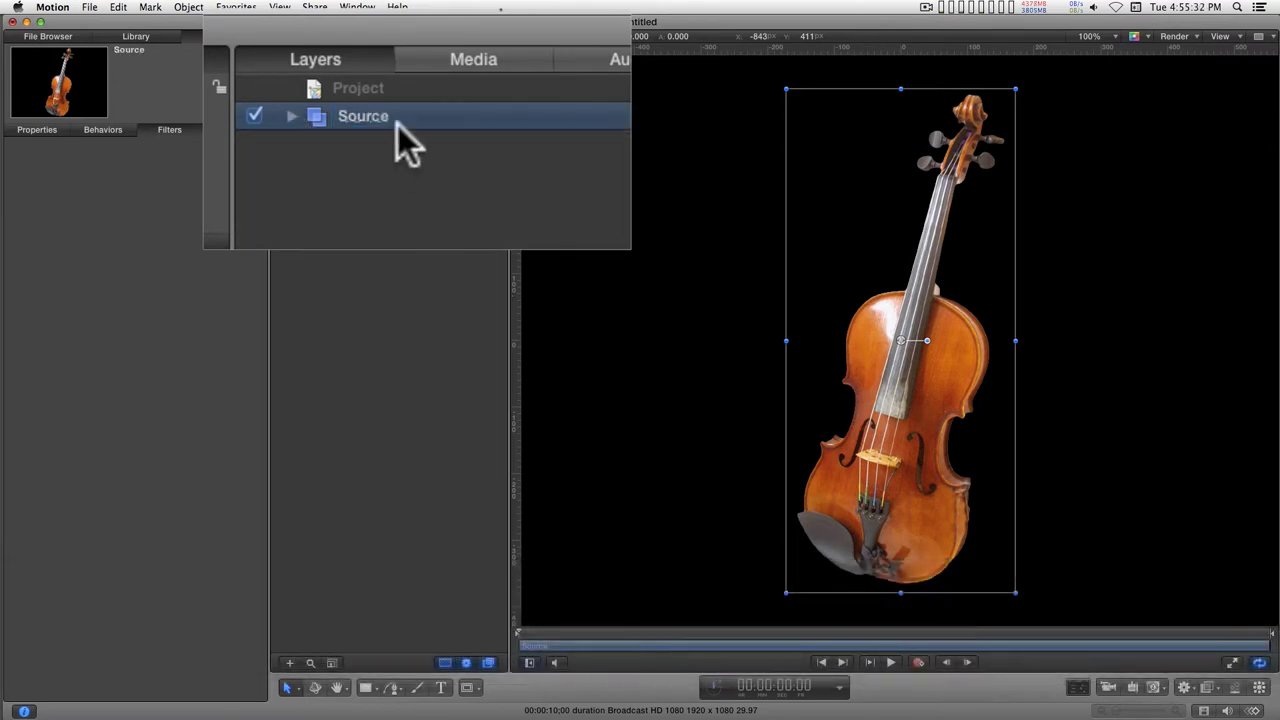
# - Add a new group above Source and draw a small rectangle in it
pyautogui.click(290, 663)
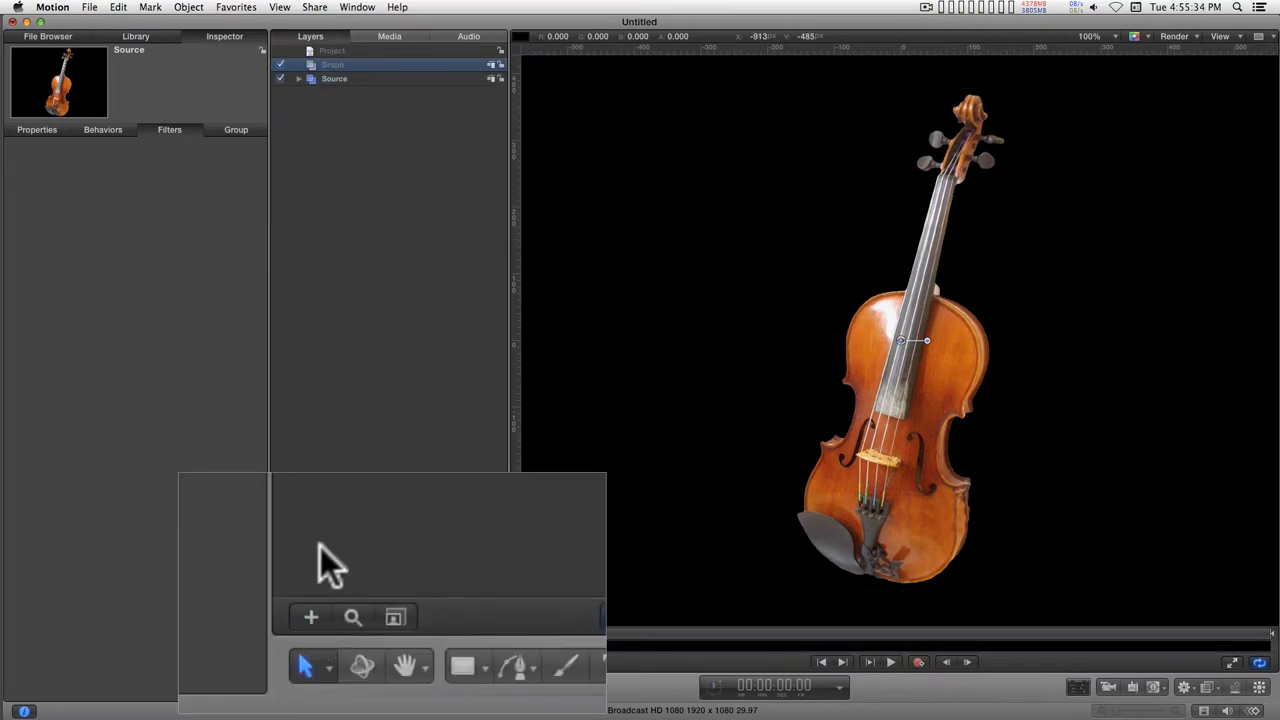
pyautogui.click(463, 666)
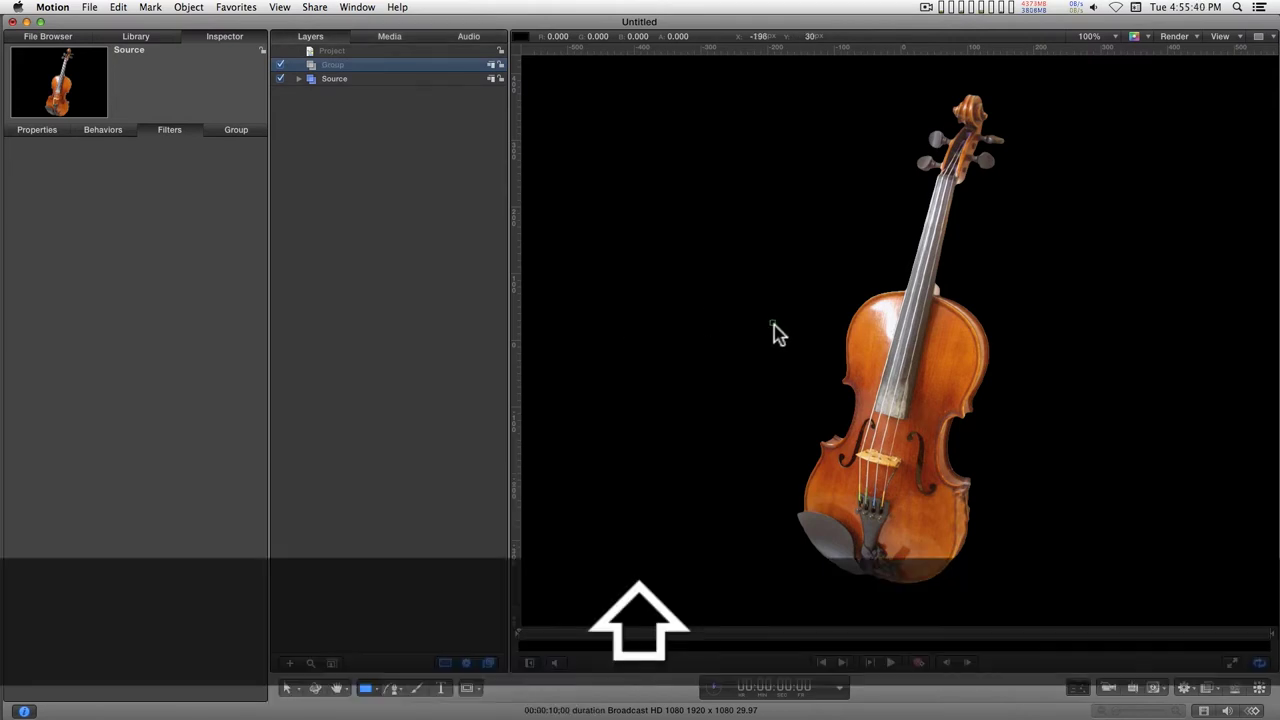
pyautogui.click(772, 322)
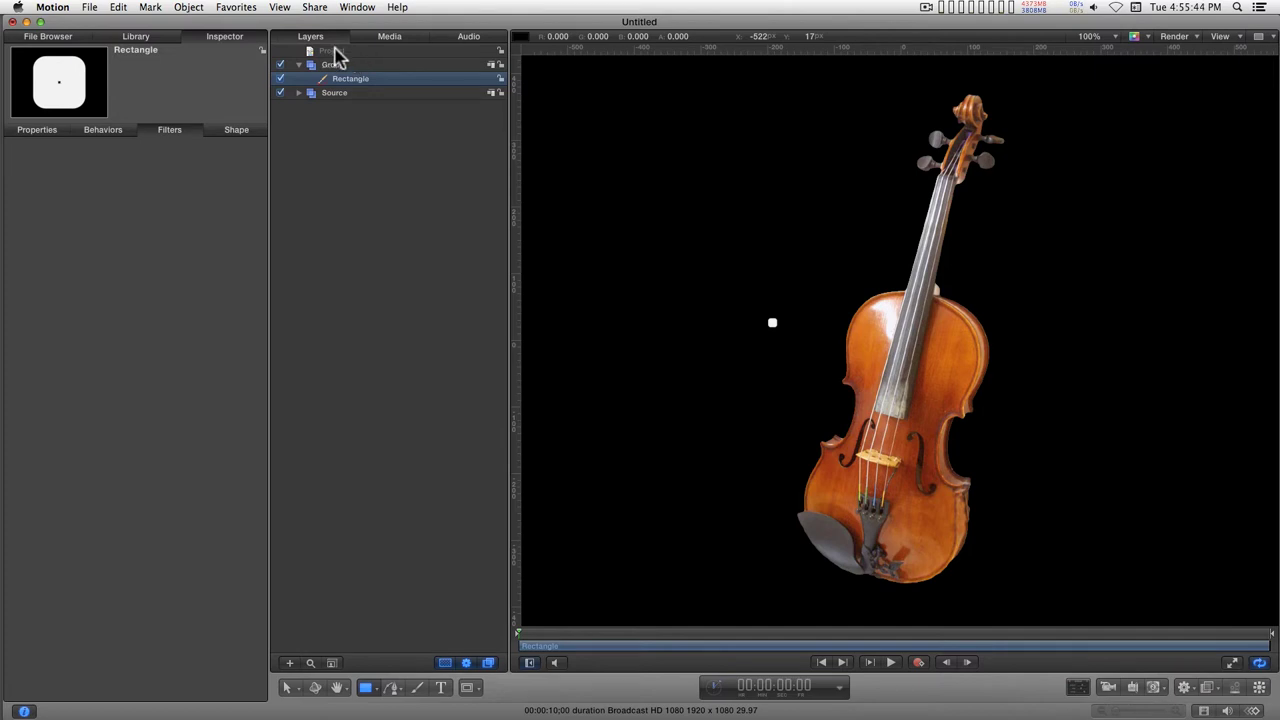
# - Give the rectangle a fill with no outline and reset its Position to 0, 0
pyautogui.click(240, 130)
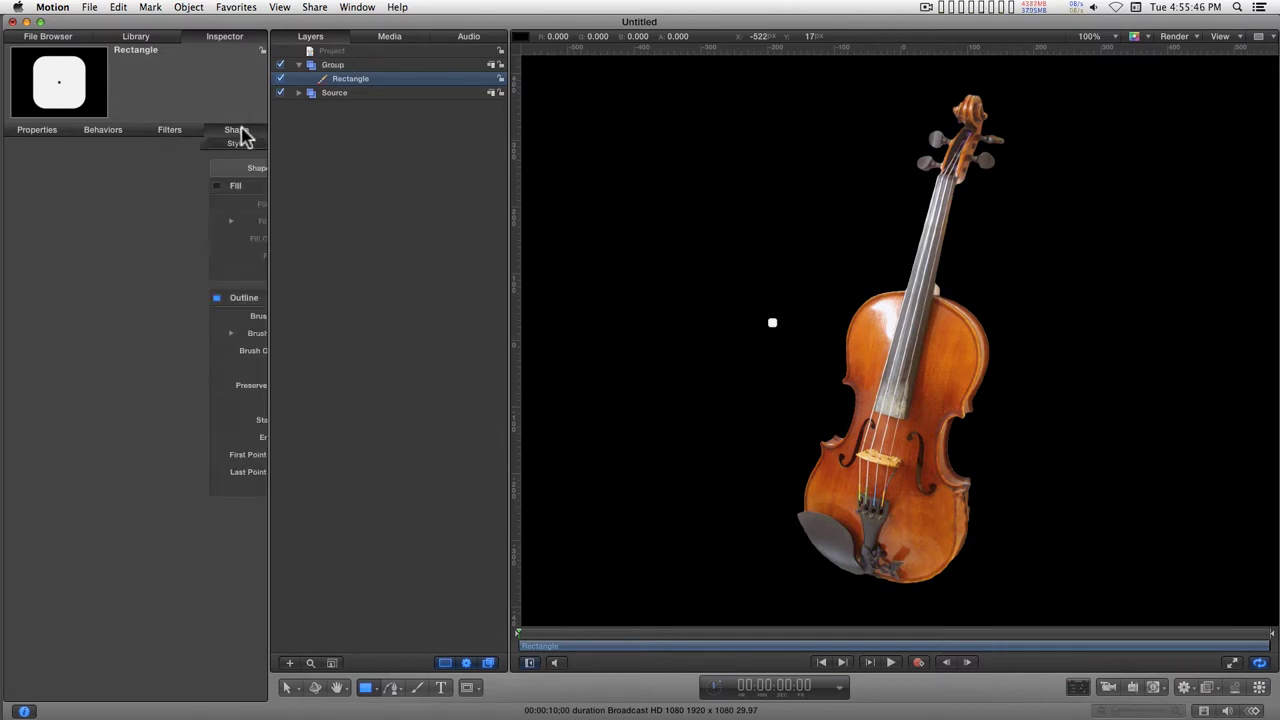
pyautogui.click(21, 298)
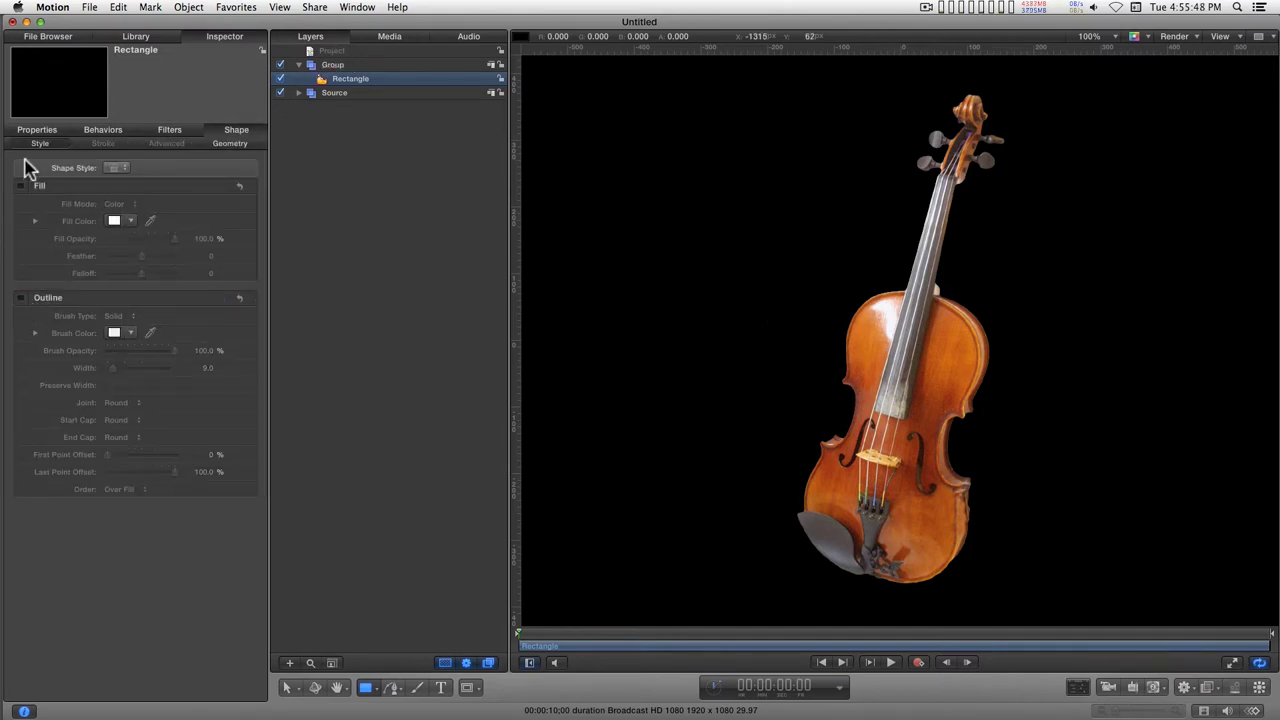
pyautogui.click(20, 186)
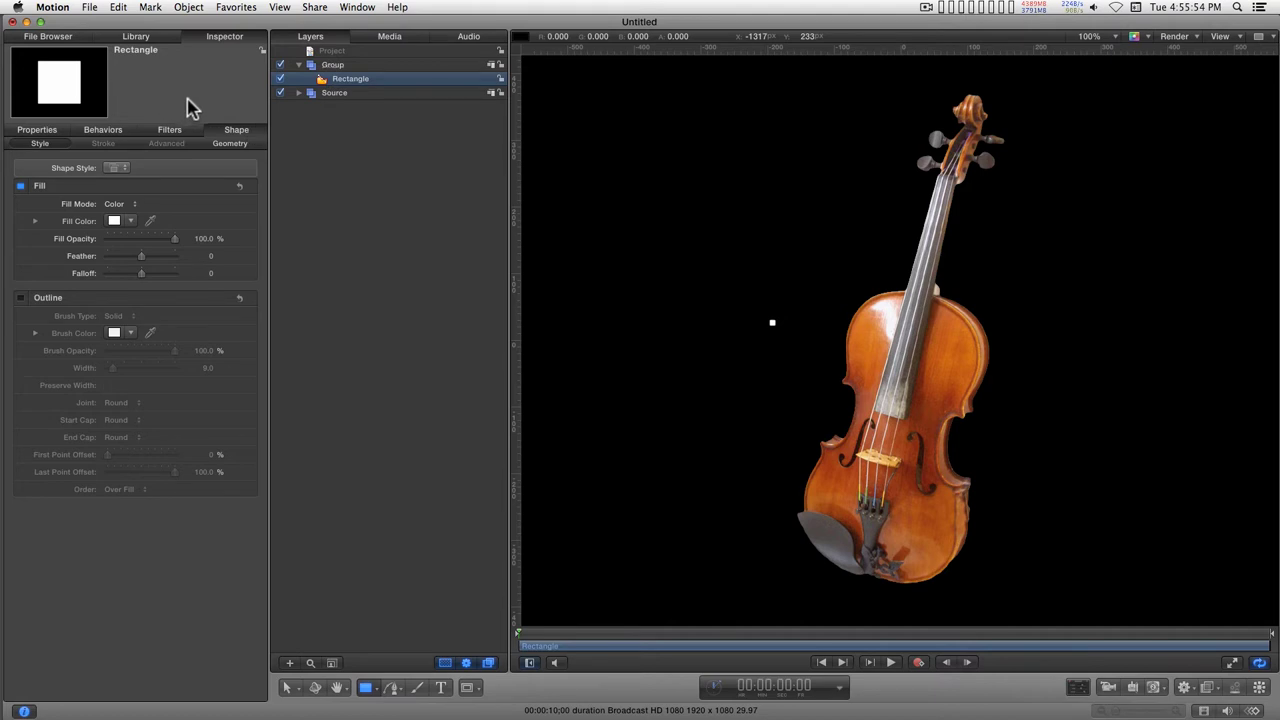
pyautogui.click(40, 128)
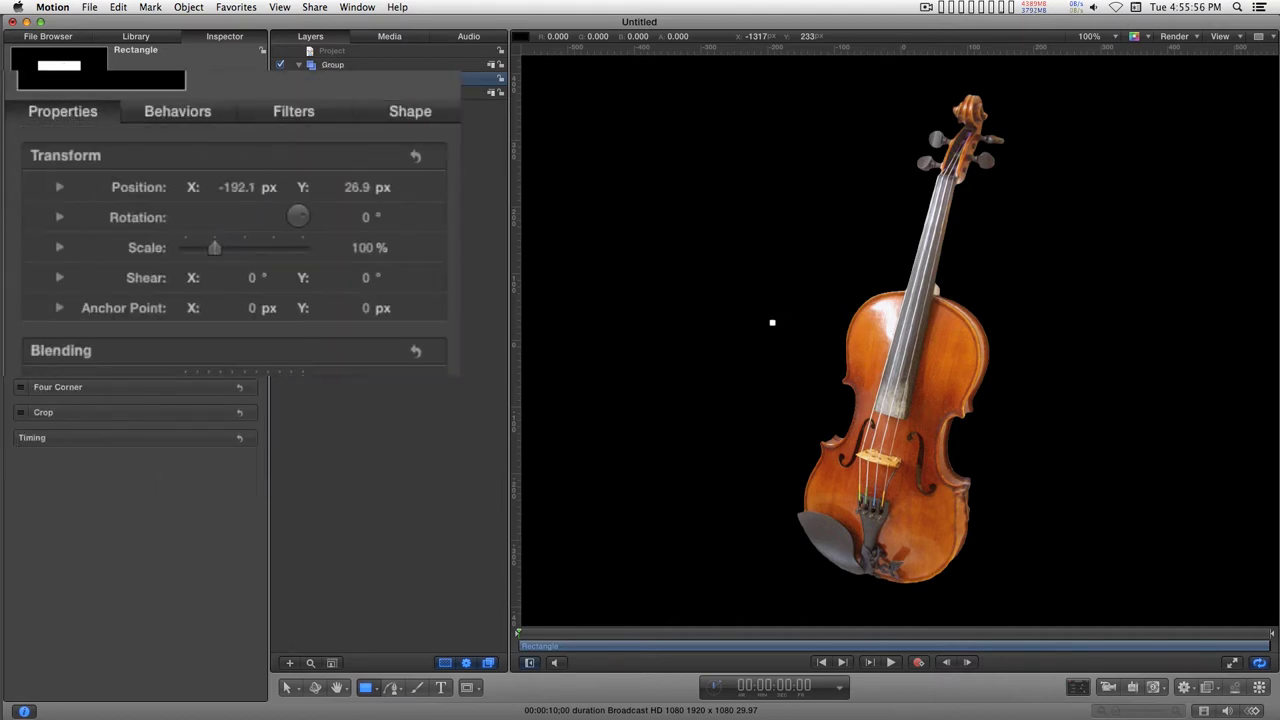
pyautogui.click(411, 152)
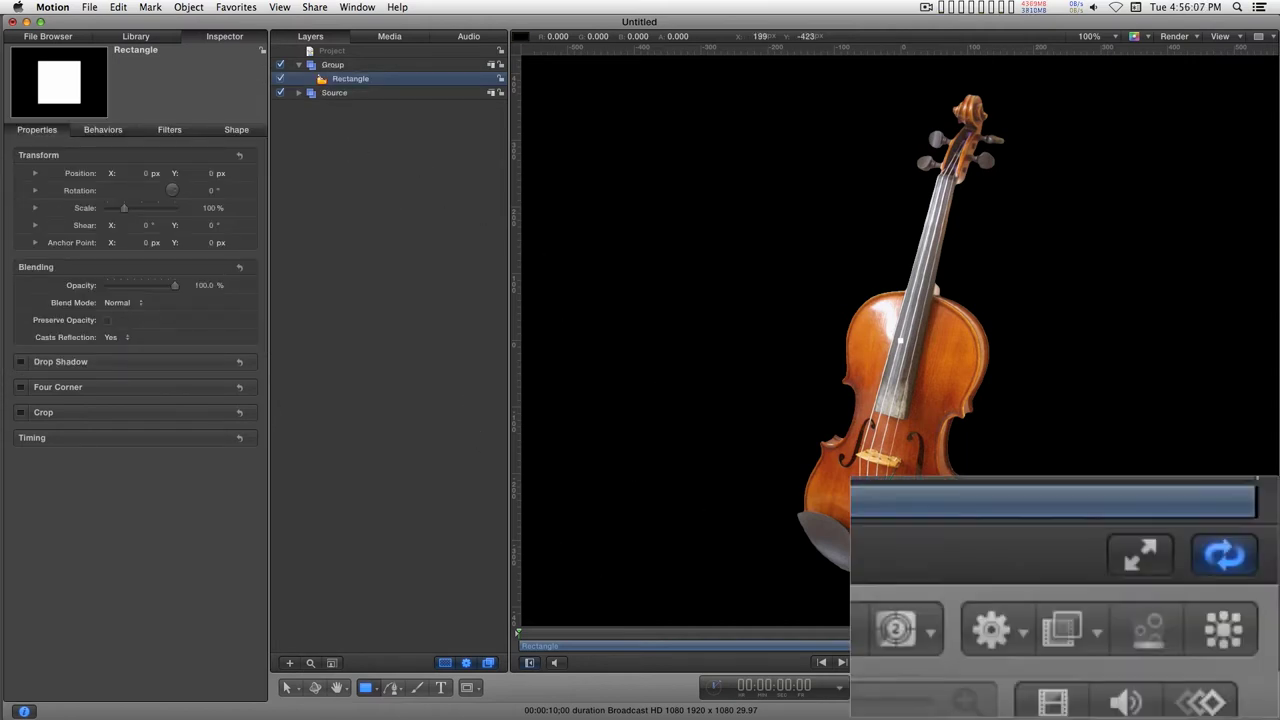
# - Turn the rectangle into an Image-shaped emitter using Source with Random Fill arrangement
pyautogui.click(1150, 635)
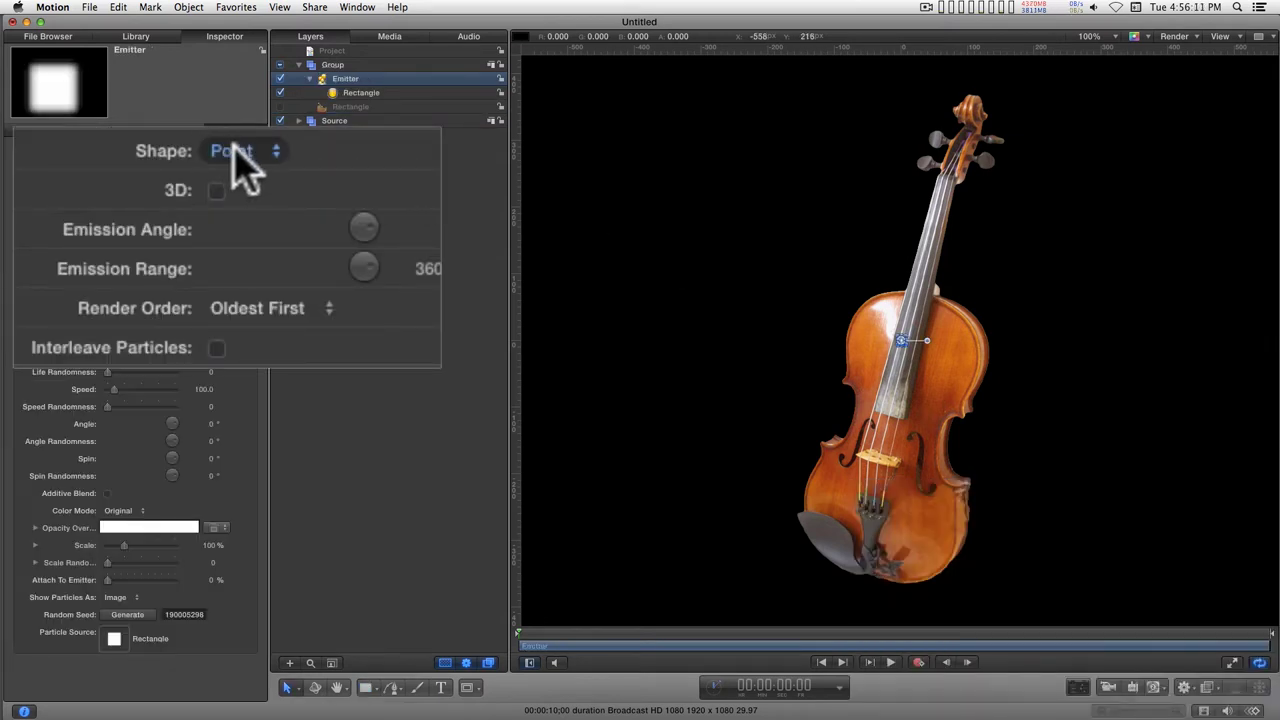
pyautogui.click(232, 151)
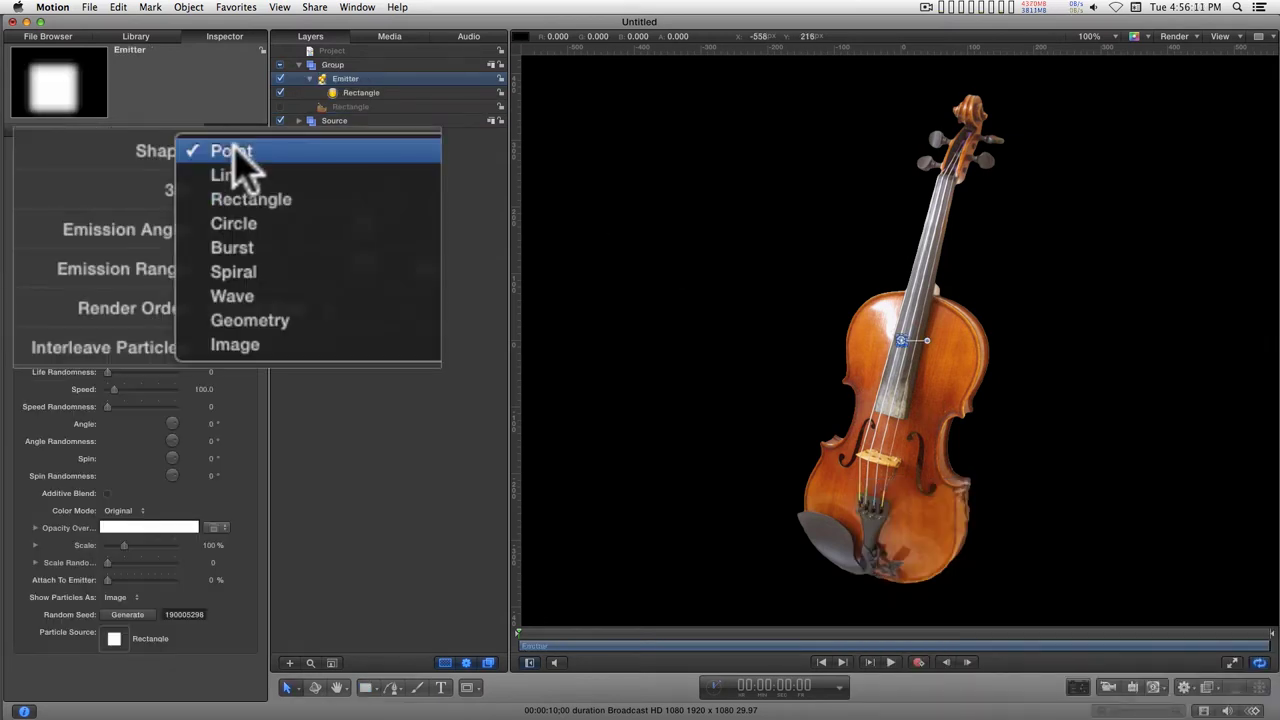
pyautogui.click(245, 346)
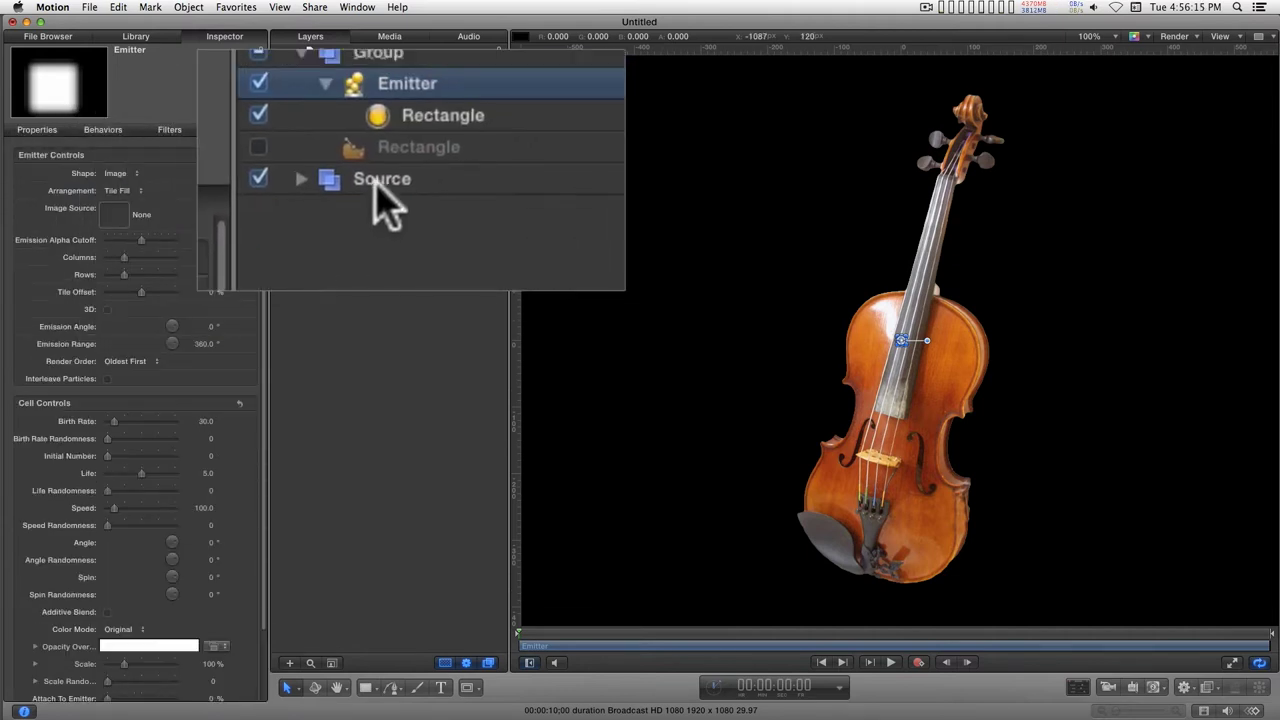
pyautogui.moveTo(334, 120); pyautogui.dragTo(105, 235)
pyautogui.moveTo(208, 270); pyautogui.dragTo(231, 233)
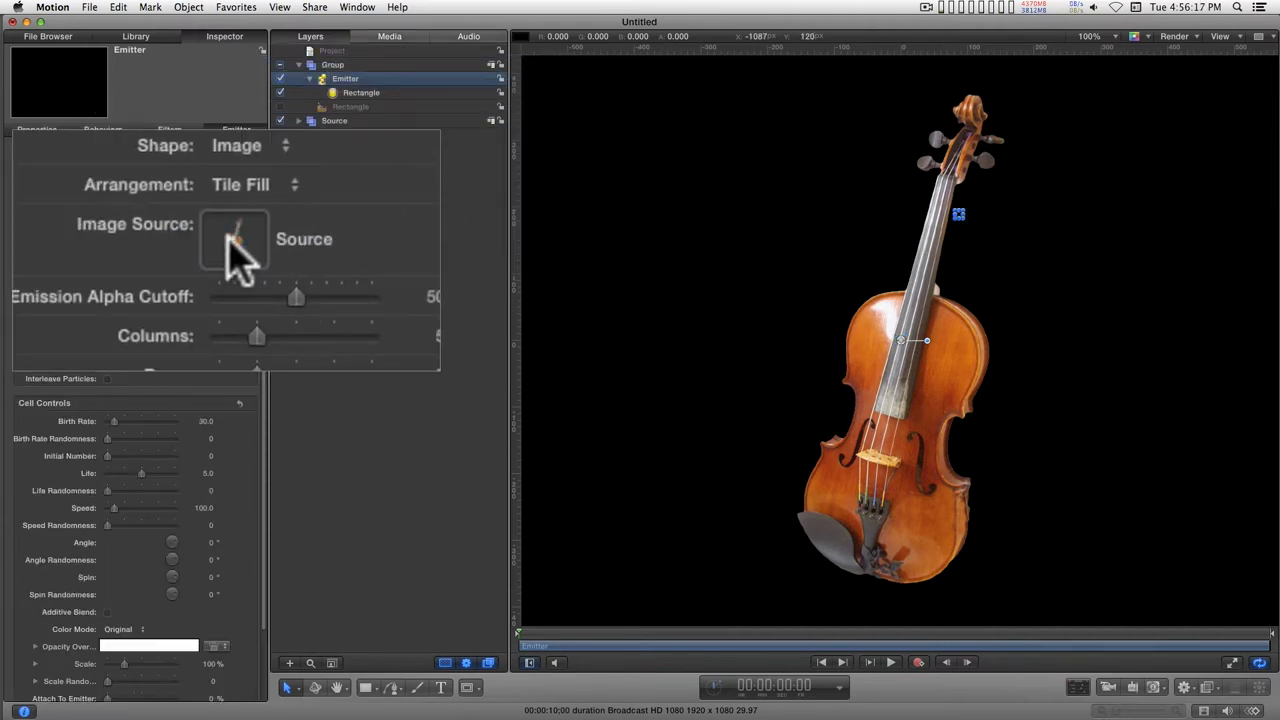
pyautogui.click(240, 186)
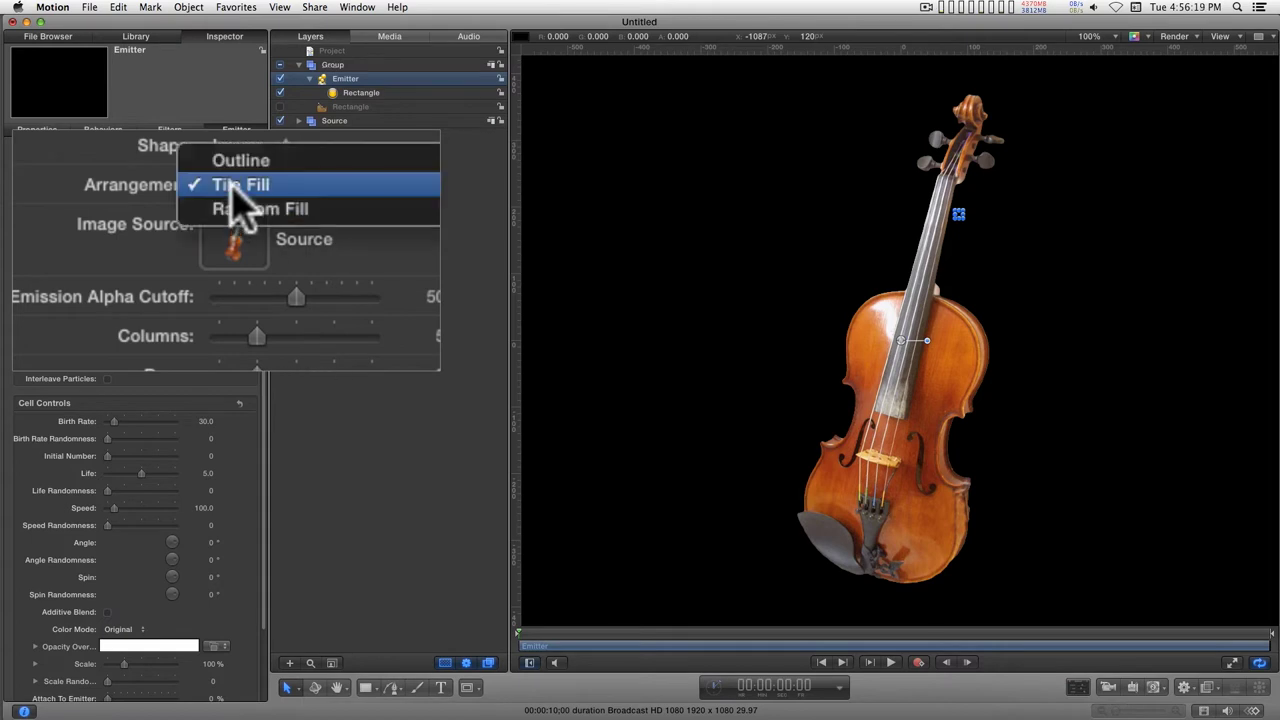
pyautogui.click(232, 210)
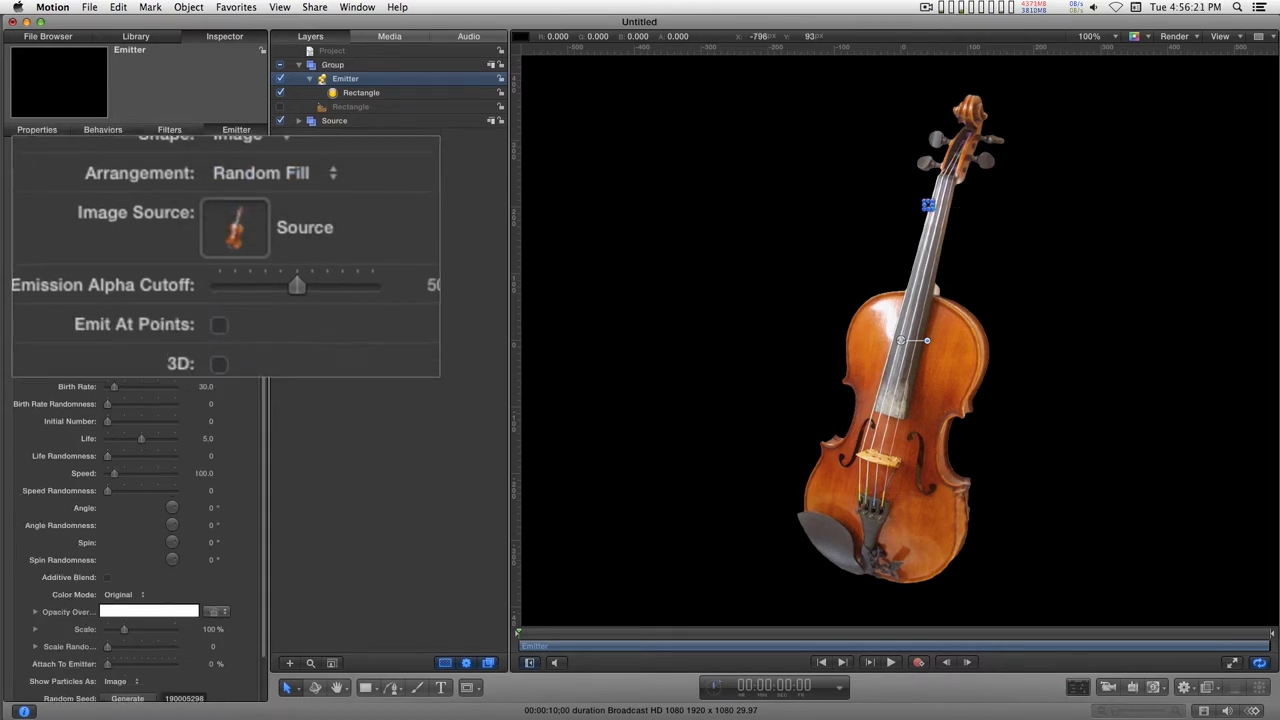
# - Enable 3D, set Emission Longitude to 0, turn off Depth Ordered, and zero Birth Rate
pyautogui.click(225, 276)
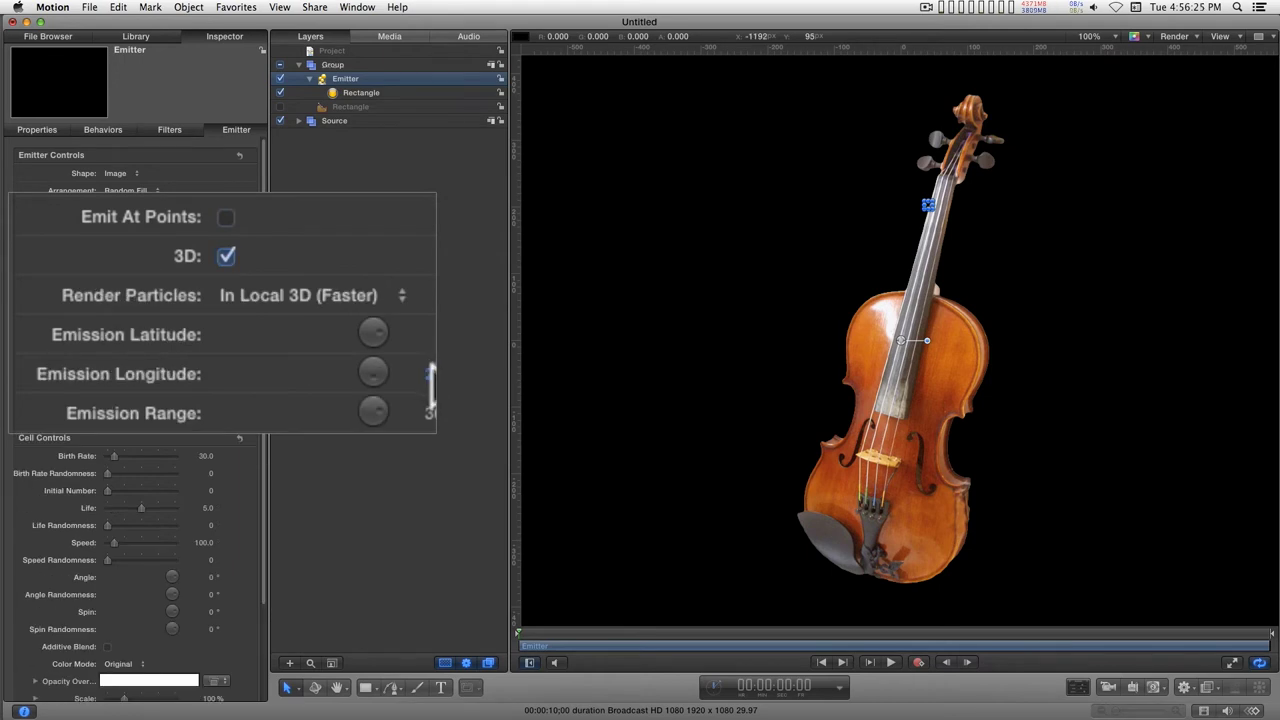
pyautogui.moveTo(432, 388); pyautogui.dragTo(432, 324)
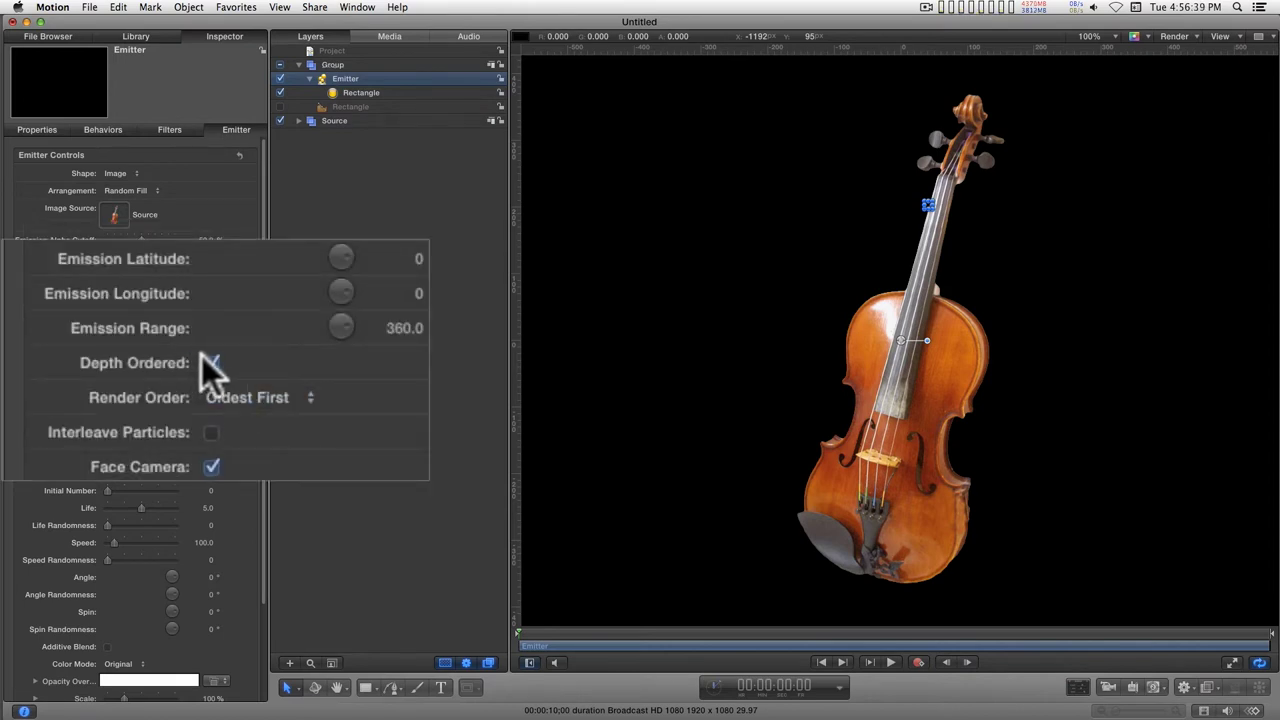
pyautogui.click(107, 361)
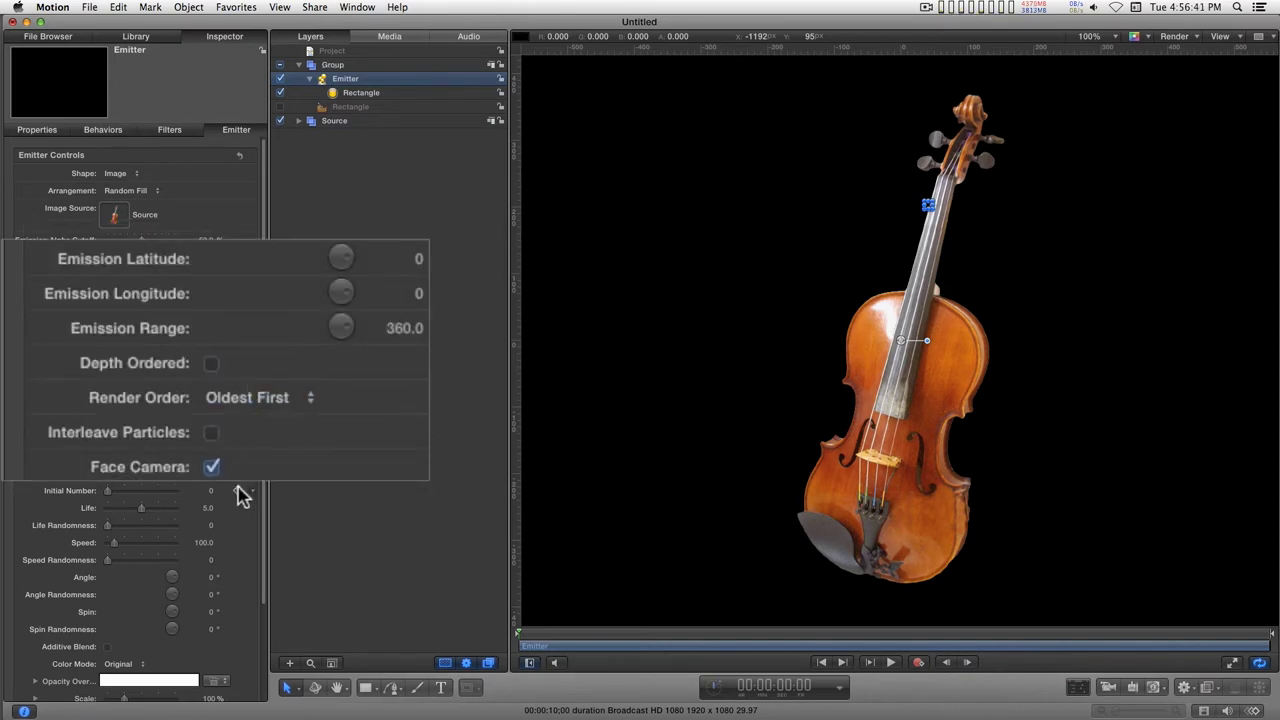
pyautogui.moveTo(225, 383); pyautogui.dragTo(169, 383)
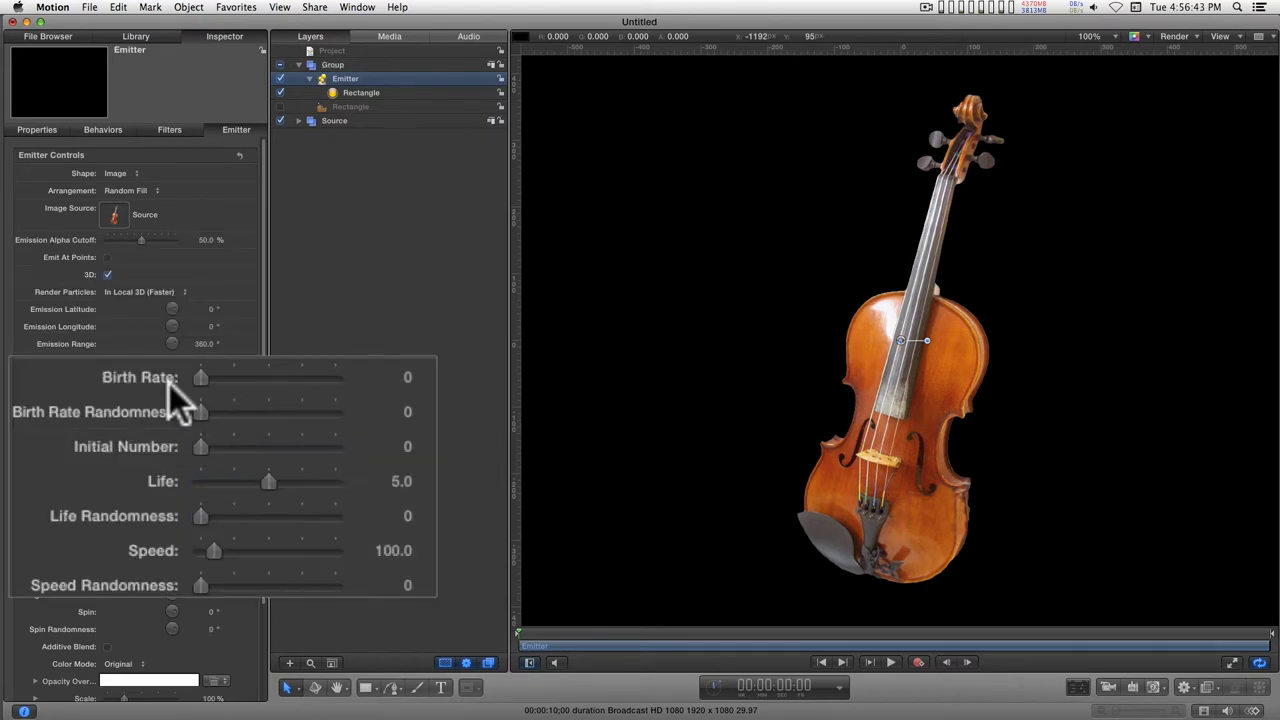
# - Set Initial Number 10000, Life 2.47, Speed 399 and Speed Randomness 505
pyautogui.click(409, 445)
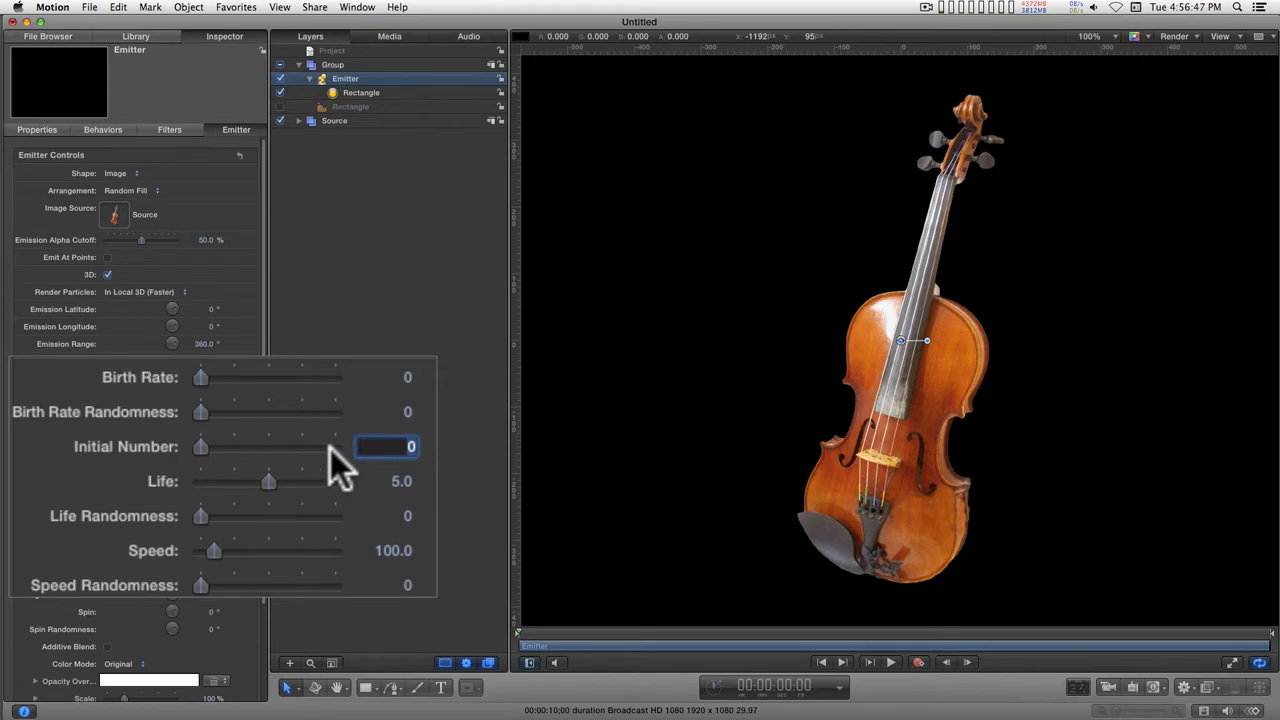
pyautogui.press('BackSpace')
pyautogui.write('10000')
pyautogui.press('Return')
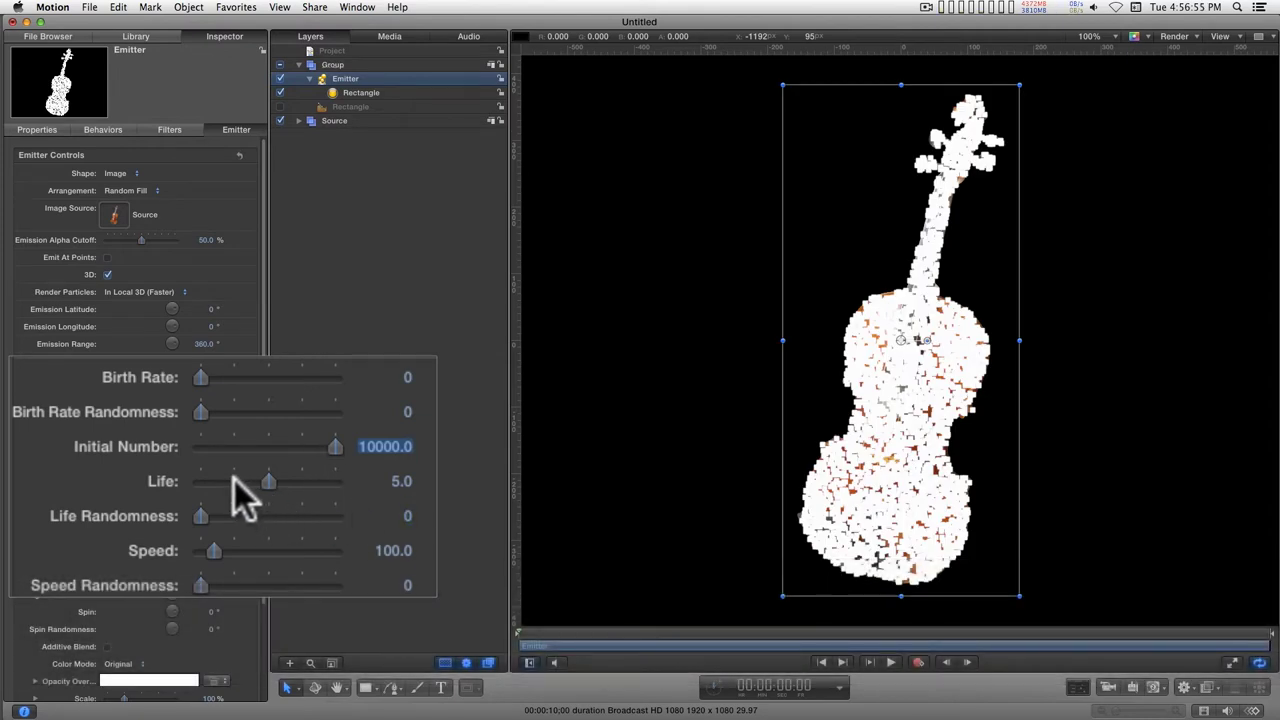
pyautogui.click(232, 478)
pyautogui.moveTo(216, 550); pyautogui.dragTo(254, 551)
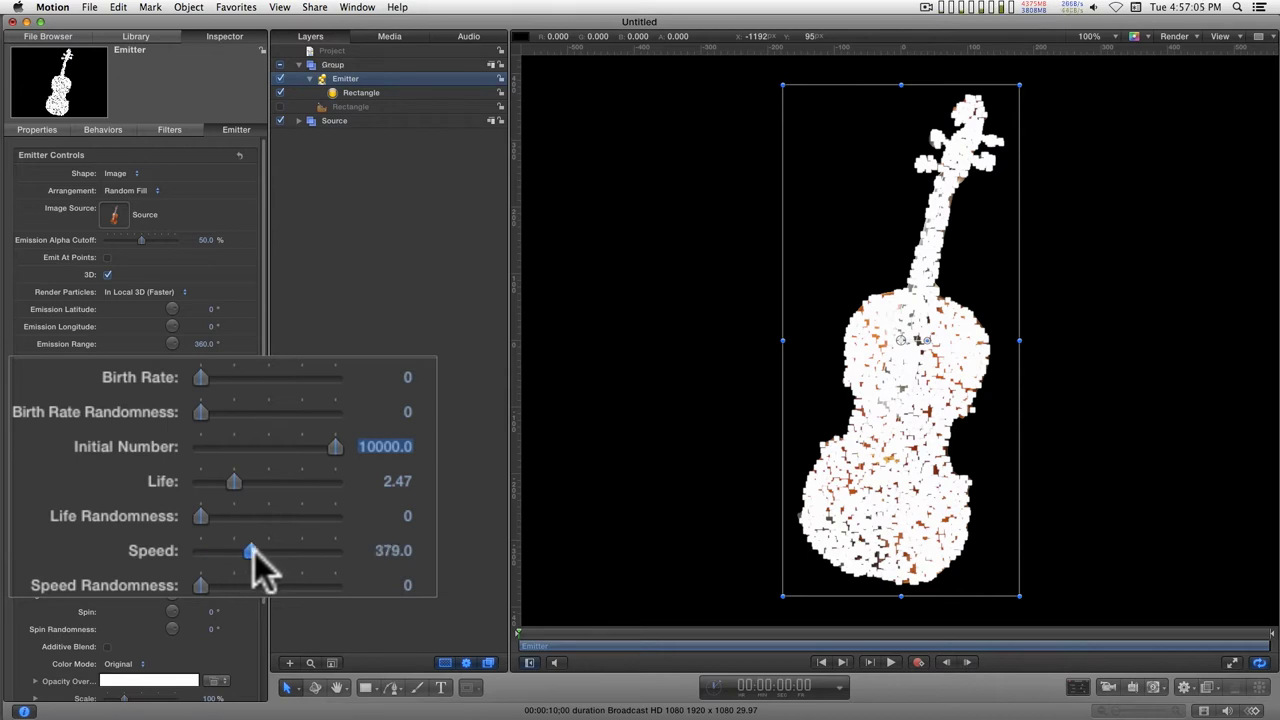
pyautogui.moveTo(254, 551); pyautogui.dragTo(258, 560)
pyautogui.click(268, 586)
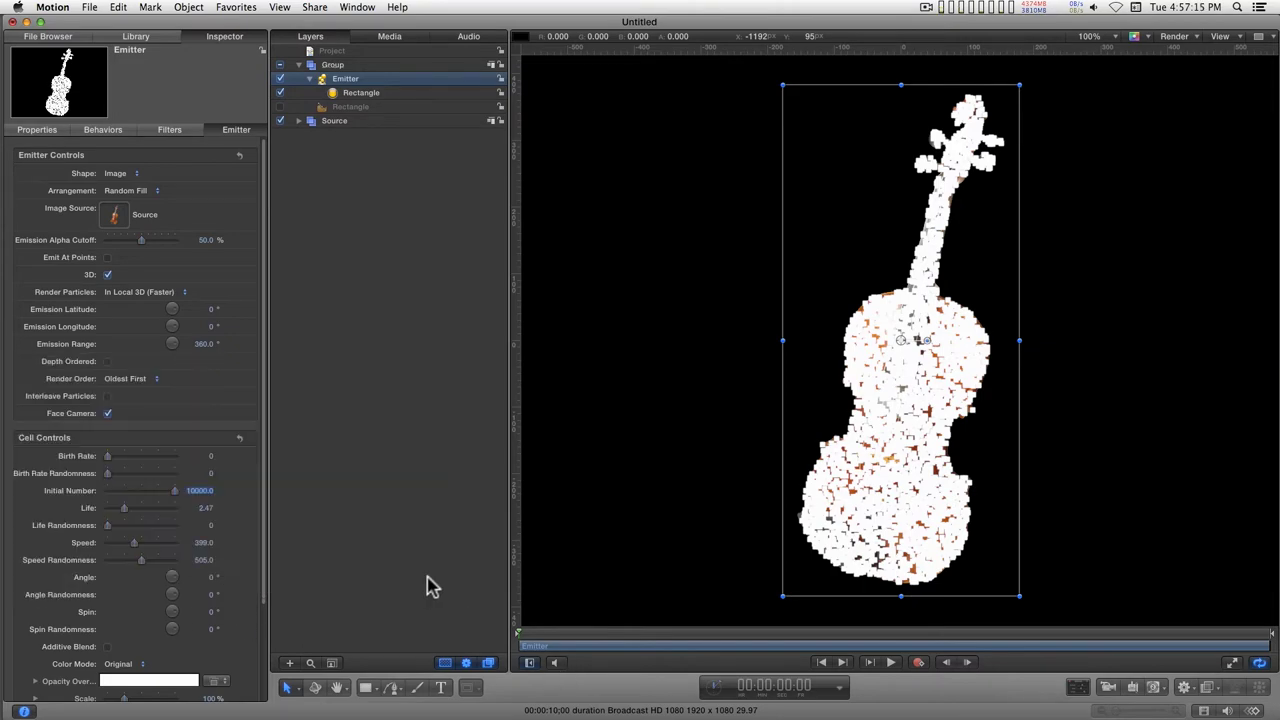
# - Set particle Color Mode to Take Image Color and preview the explosion
pyautogui.moveTo(530, 640); pyautogui.dragTo(502, 641)
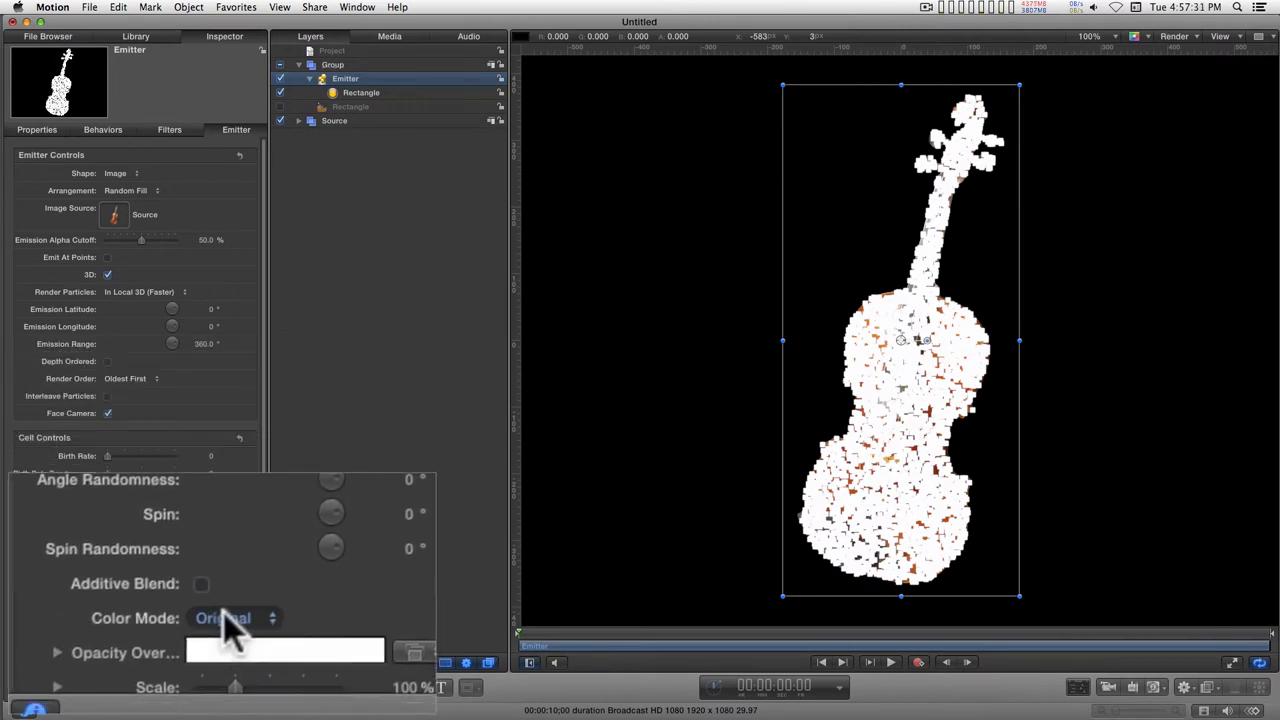
pyautogui.click(230, 608)
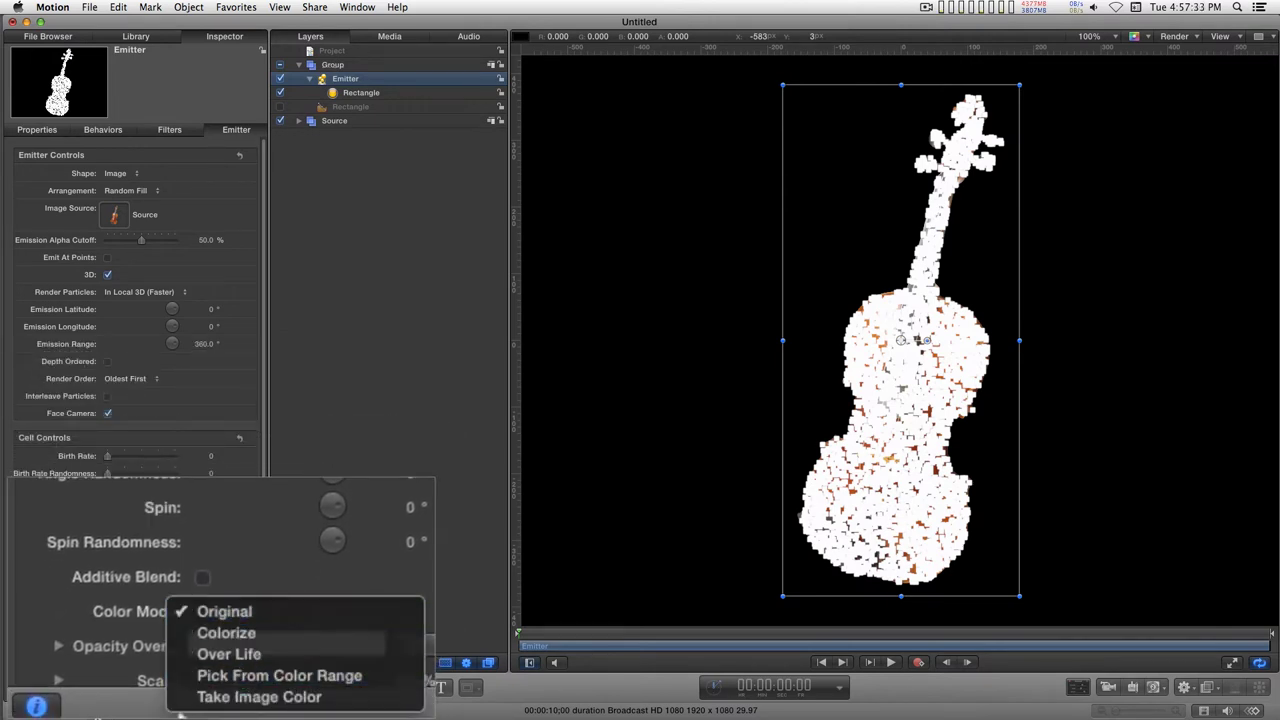
pyautogui.click(255, 698)
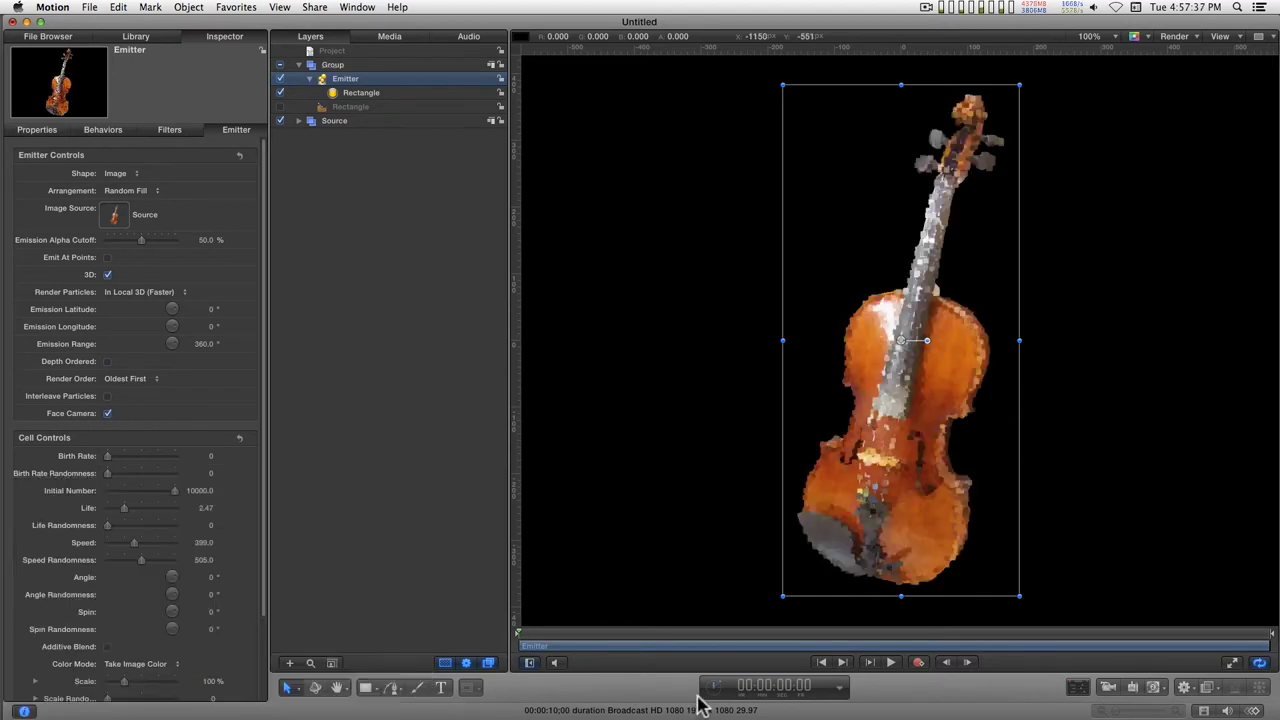
pyautogui.click(889, 664)
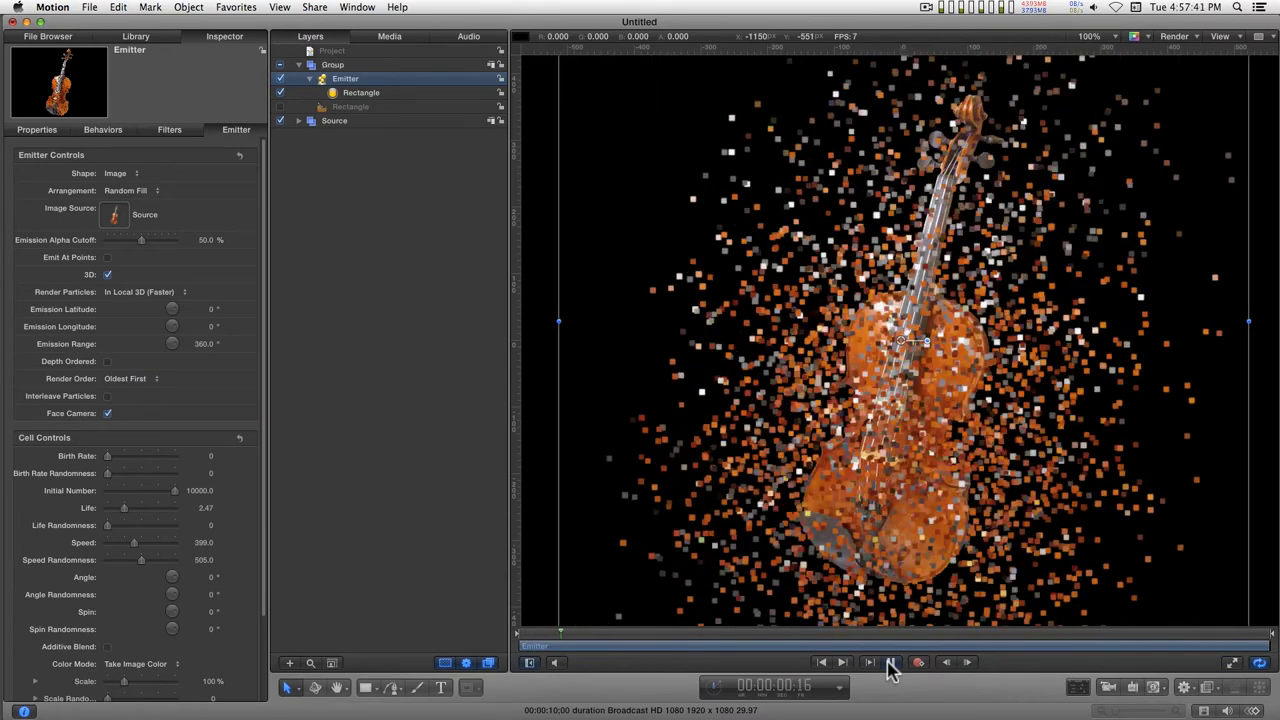
pyautogui.click(889, 664)
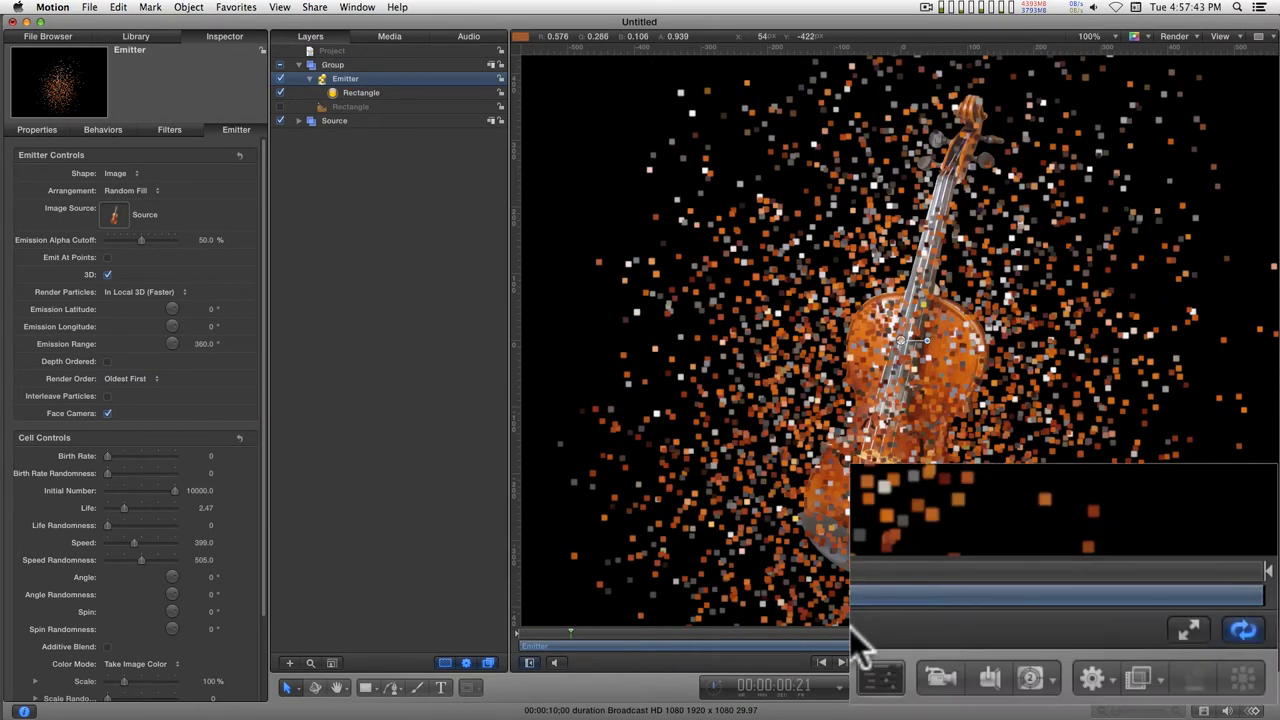
# - Add a Particles > Scale Over Life behaviour to the emitter
pyautogui.click(1183, 687)
pyautogui.moveTo(1130, 543)
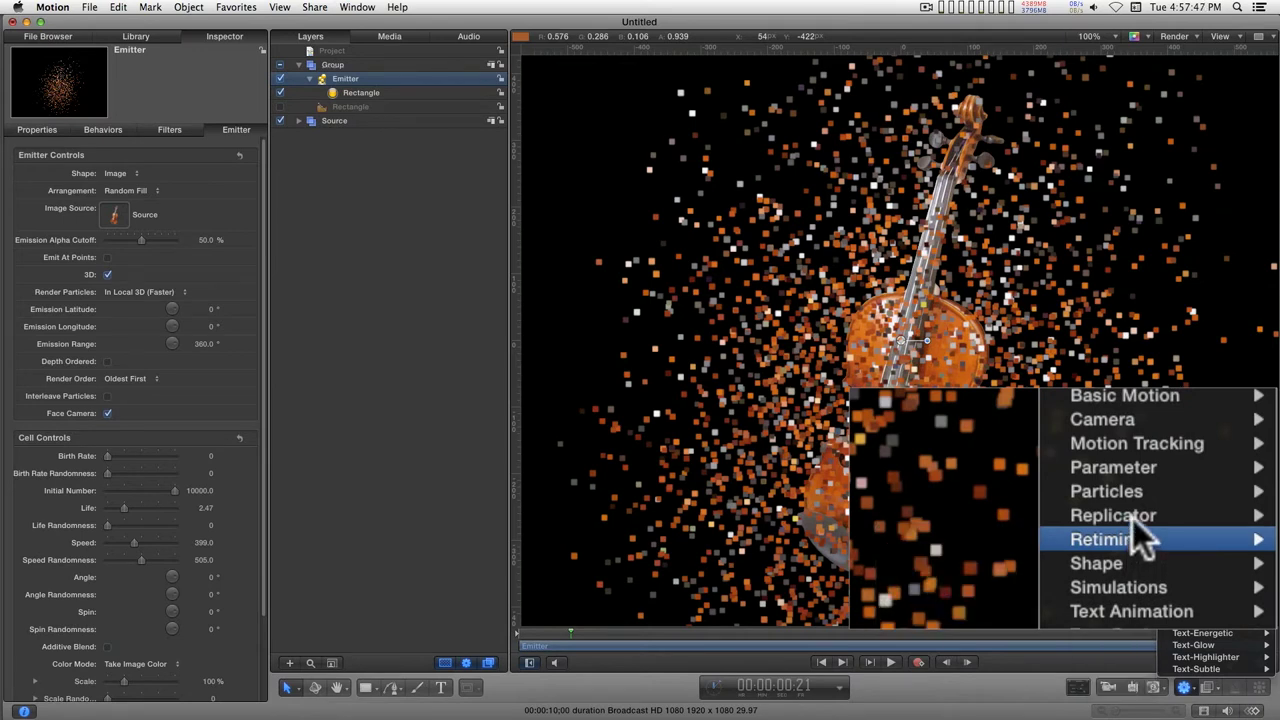
pyautogui.moveTo(1132, 493)
pyautogui.click(964, 492)
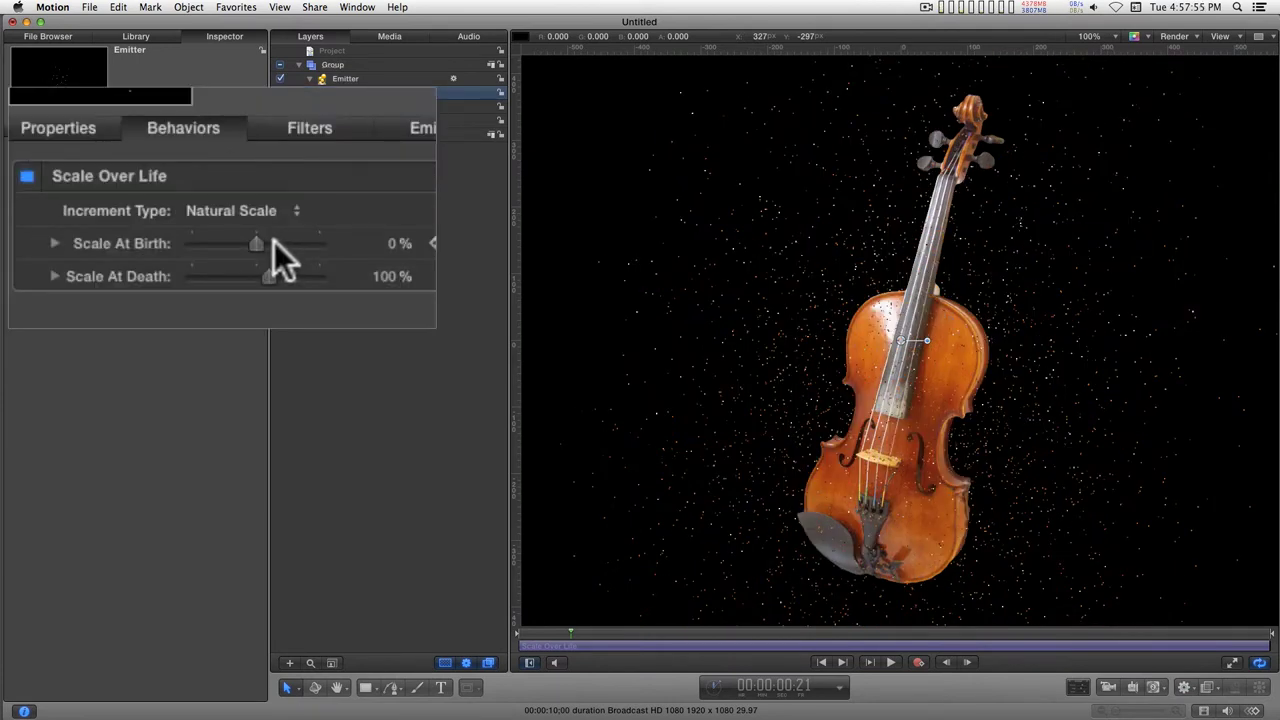
# - Set Scale At Death to 0% and Scale At Birth to 100%
pyautogui.moveTo(274, 243); pyautogui.dragTo(268, 279)
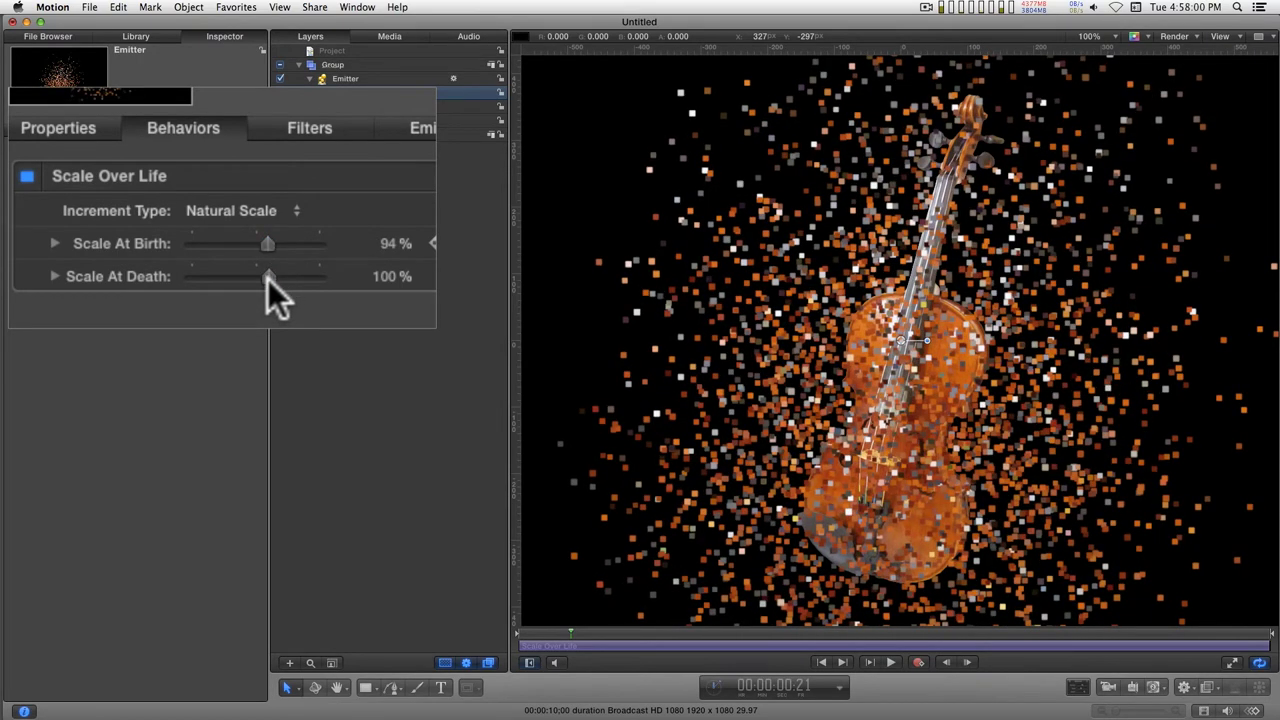
pyautogui.click(386, 276)
pyautogui.write('0')
pyautogui.press('Return')
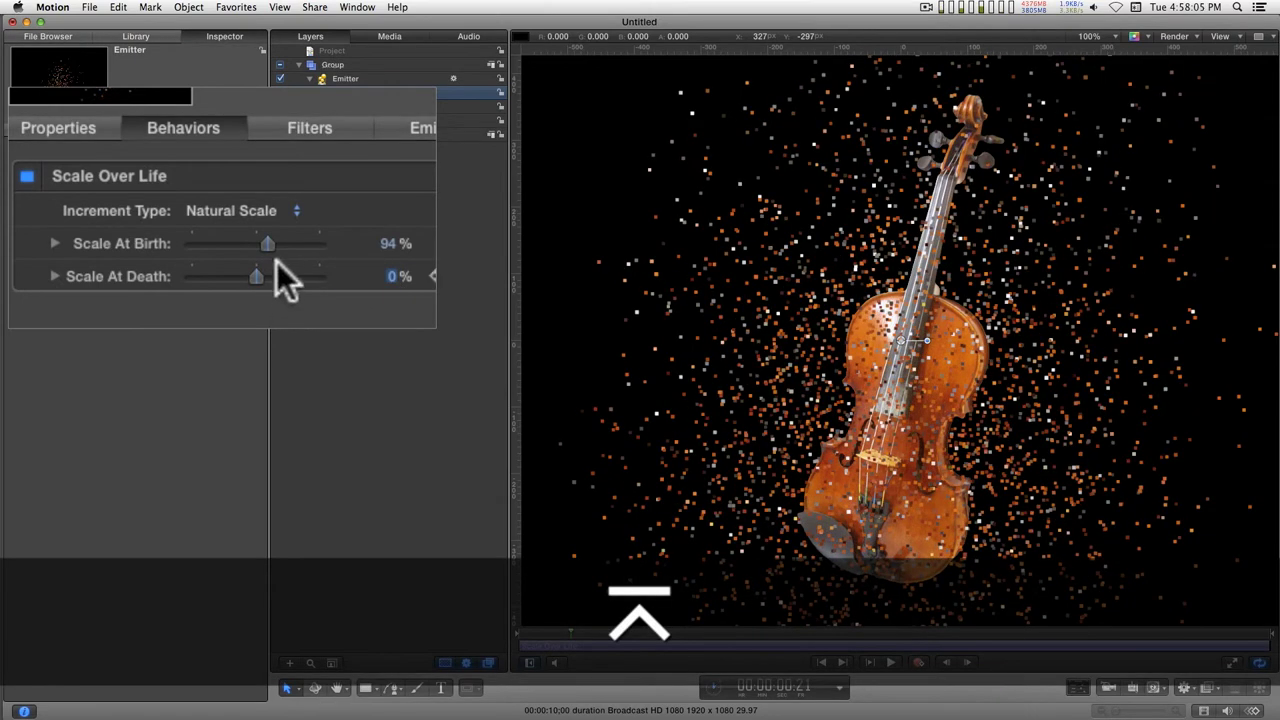
pyautogui.click(392, 246)
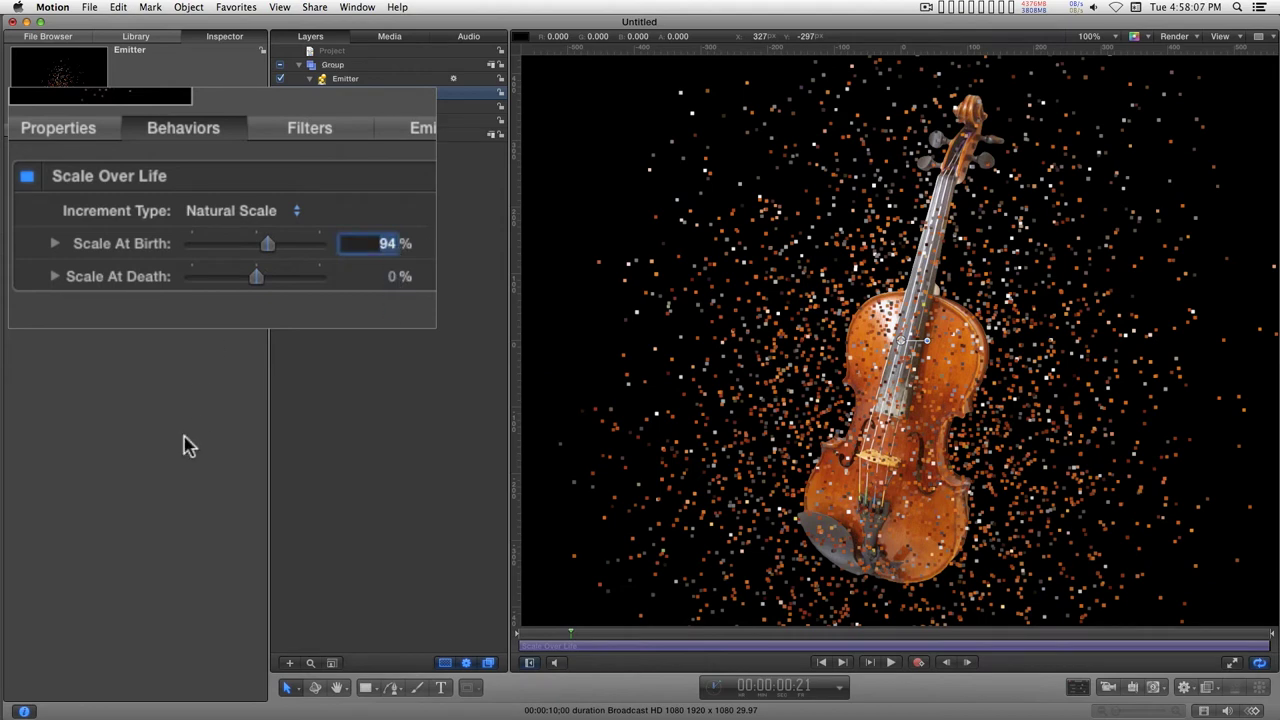
pyautogui.write('100')
pyautogui.press('Return')
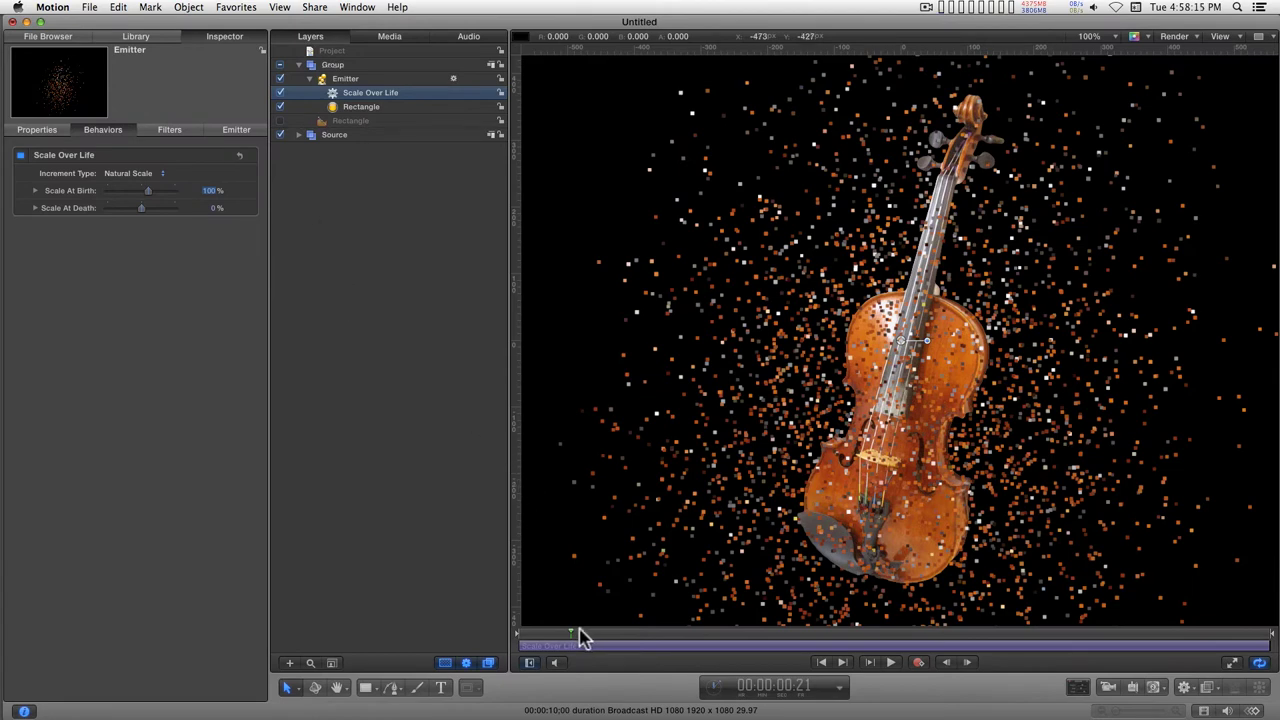
# - Set the Emitter layer's in point at the frame where particles still form the violin
pyautogui.moveTo(575, 638)
pyautogui.mouseDown()
pyautogui.moveTo(514, 634)
pyautogui.moveTo(572, 638)
pyautogui.mouseUp()
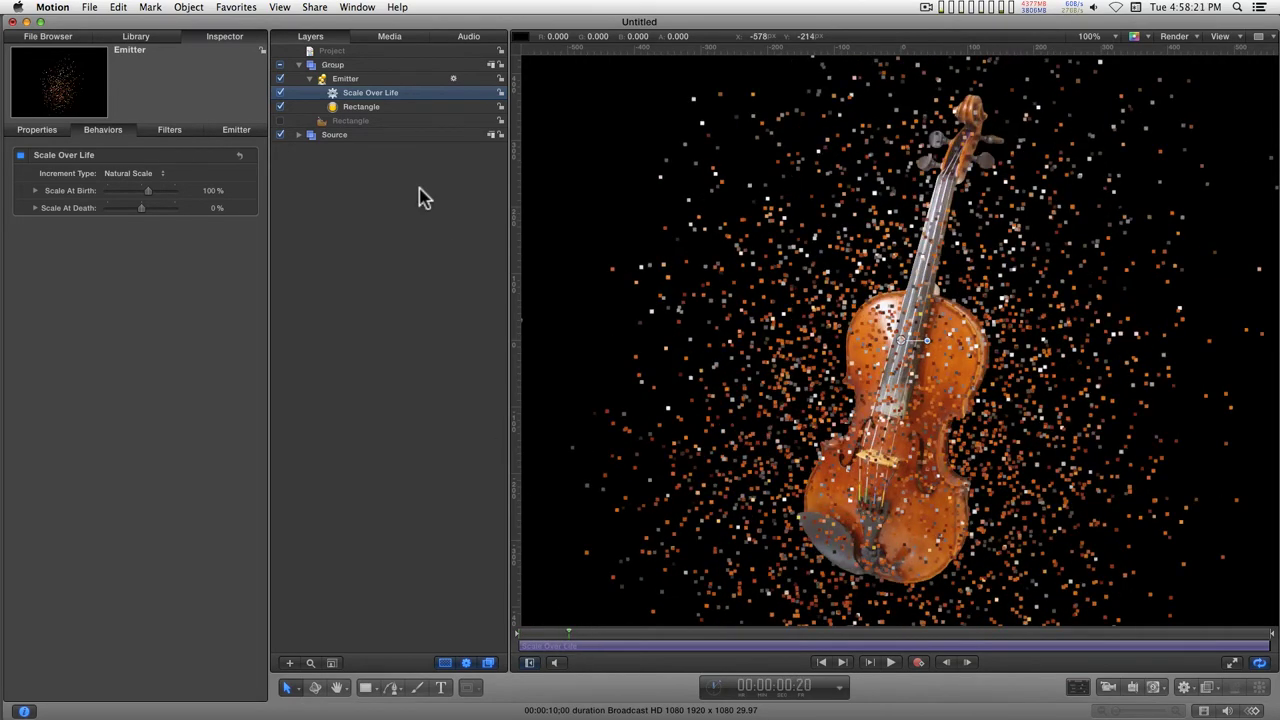
pyautogui.click(340, 140)
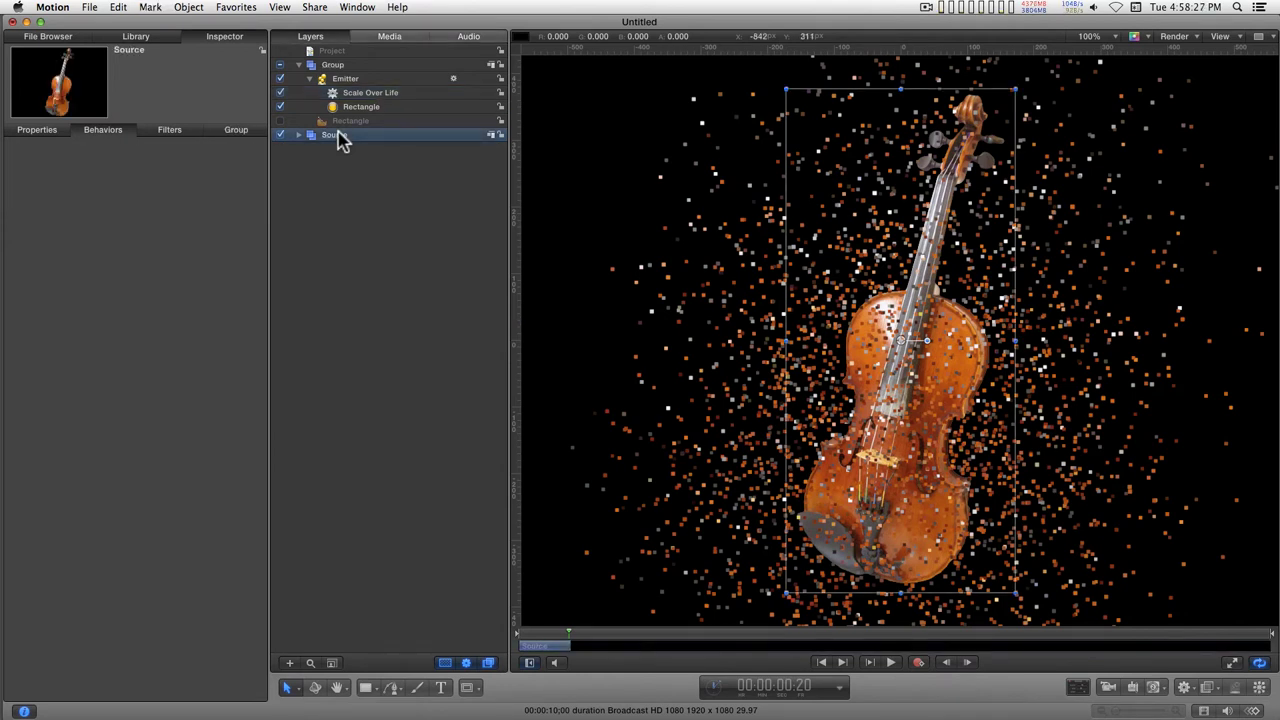
pyautogui.click(344, 80)
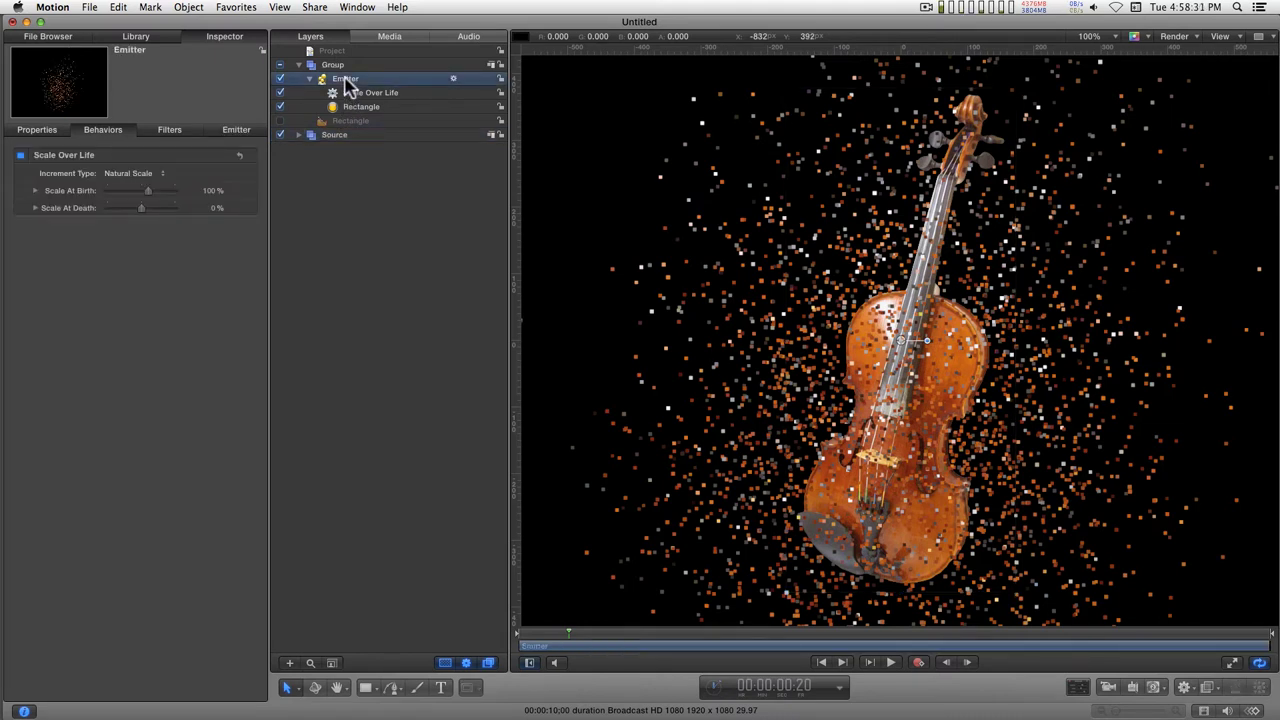
pyautogui.press('i')
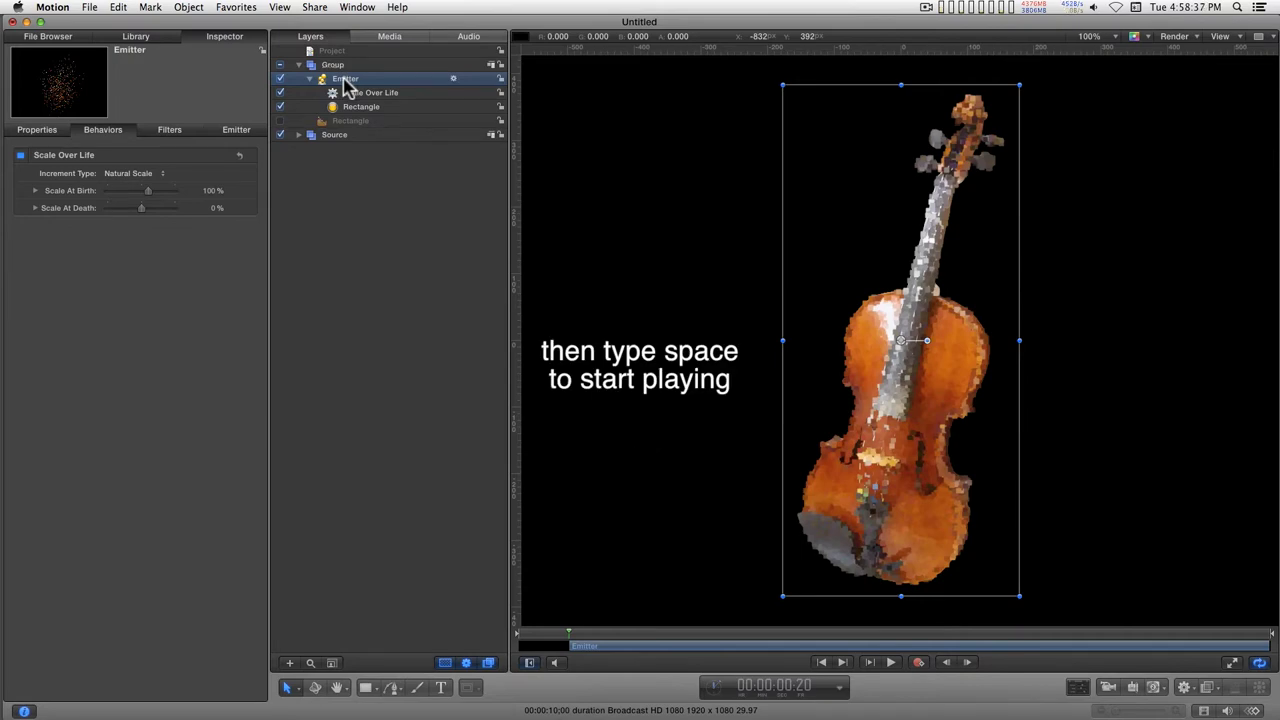
# - Preview the explosion playing from the Emitter layer's start
pyautogui.press('space')
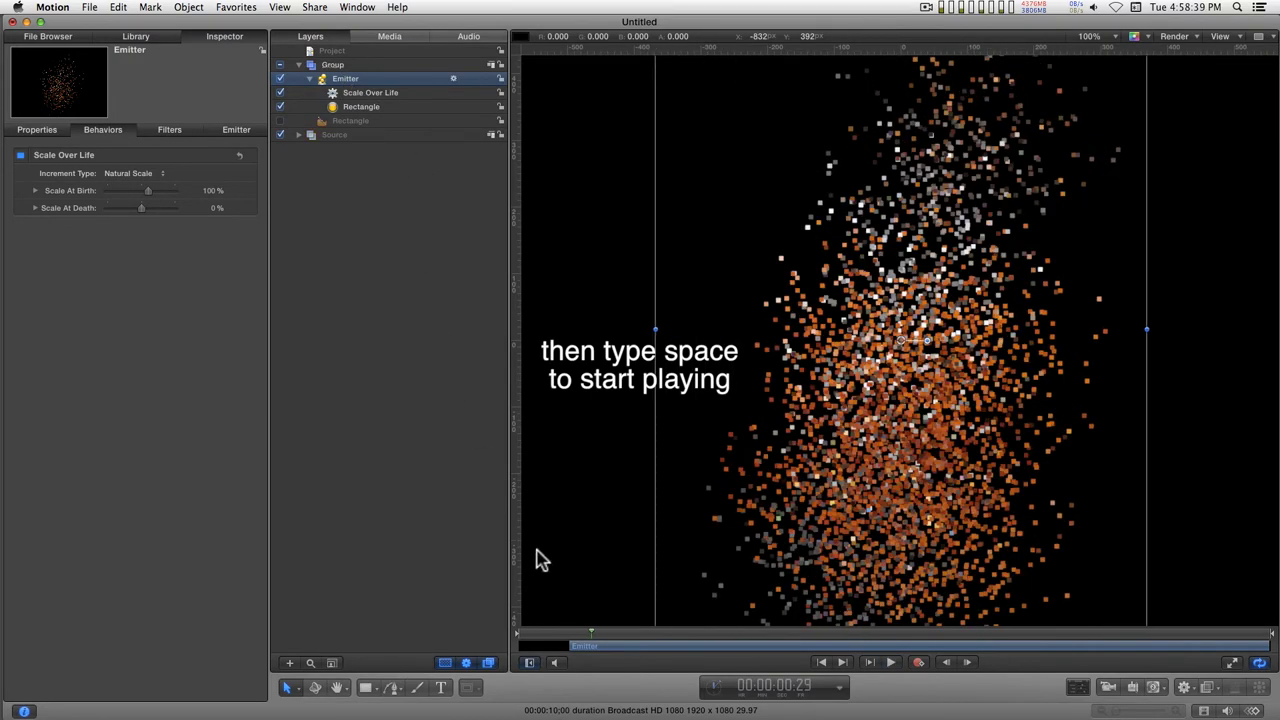
pyautogui.moveTo(592, 634); pyautogui.dragTo(568, 638)
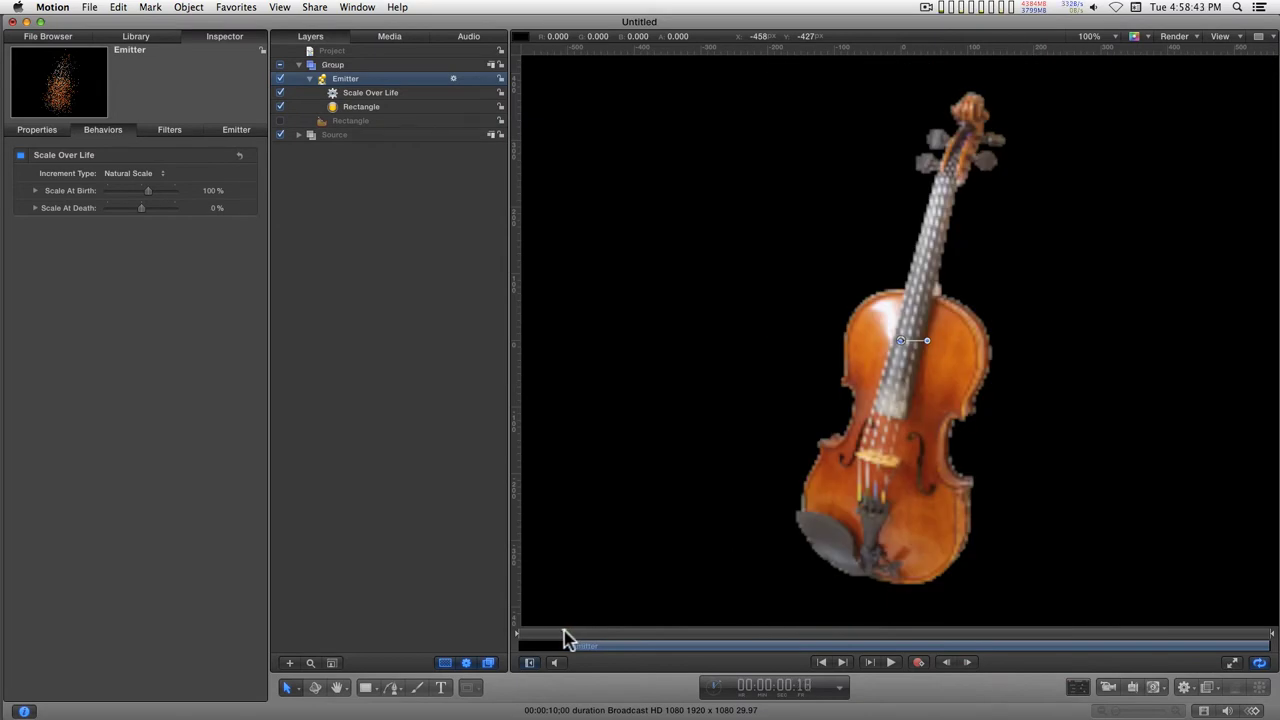
pyautogui.moveTo(568, 638); pyautogui.dragTo(567, 634)
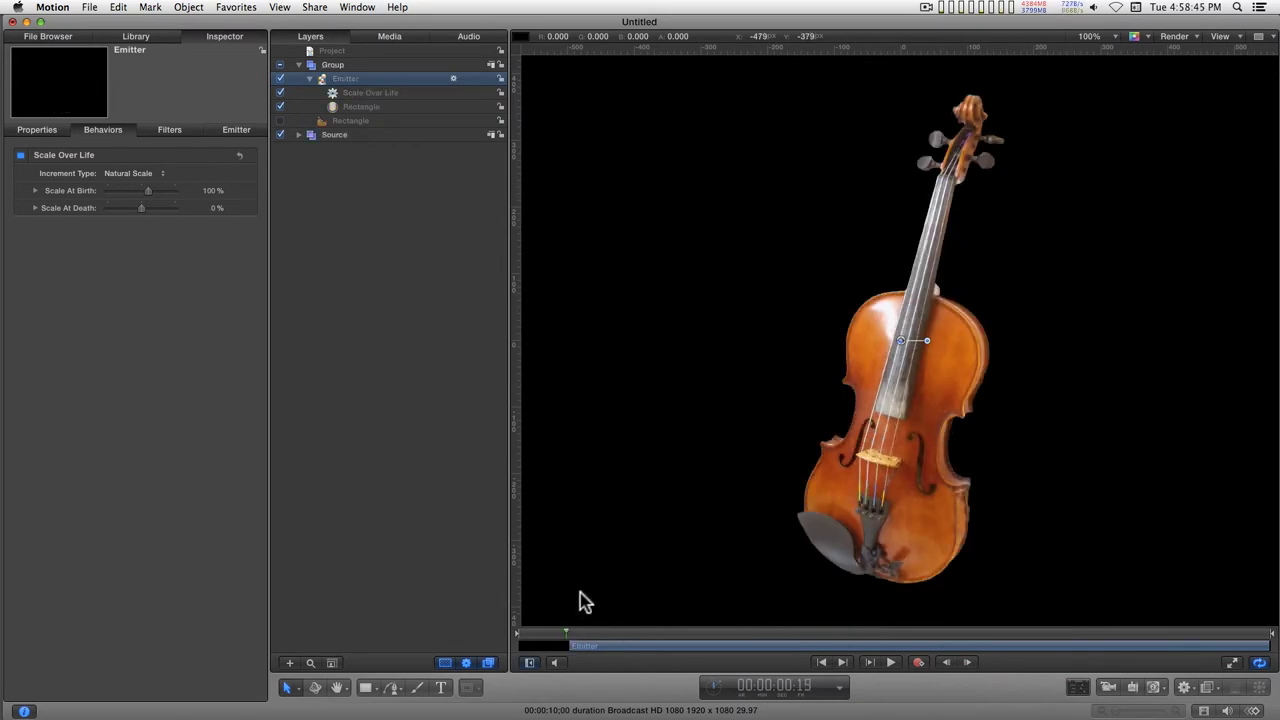
pyautogui.hotkey('shift', '[')
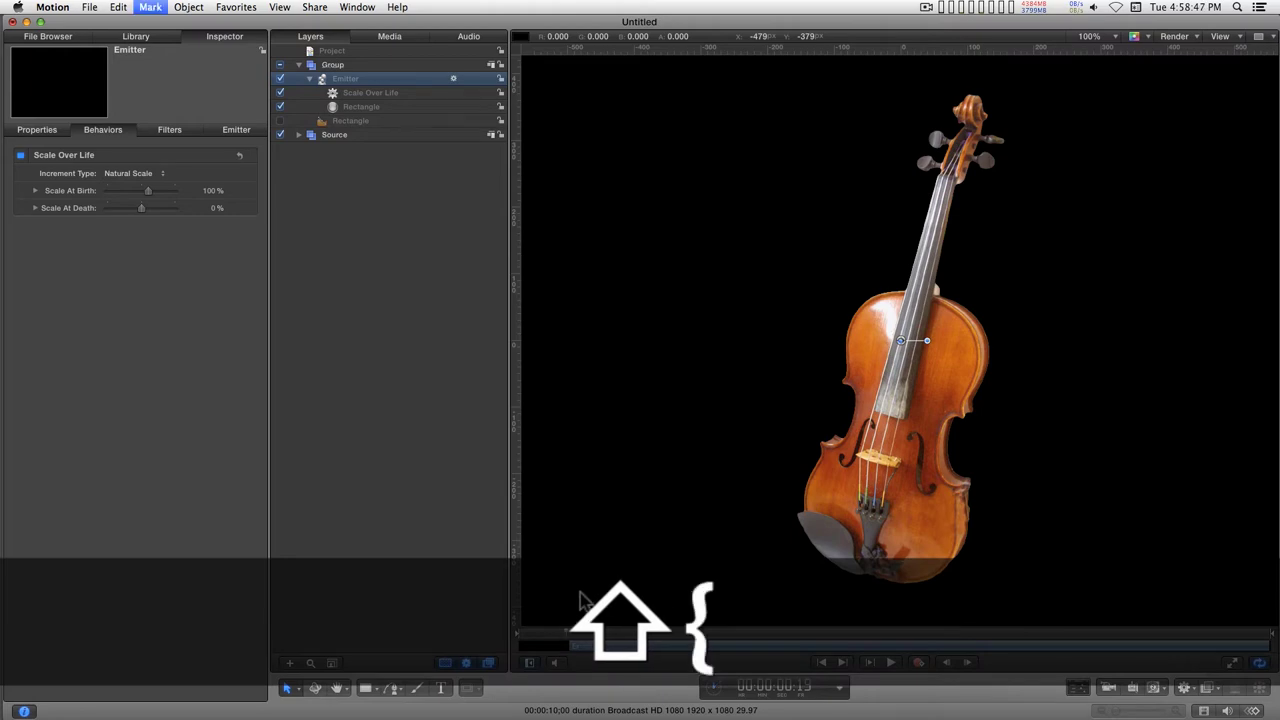
pyautogui.press('space')
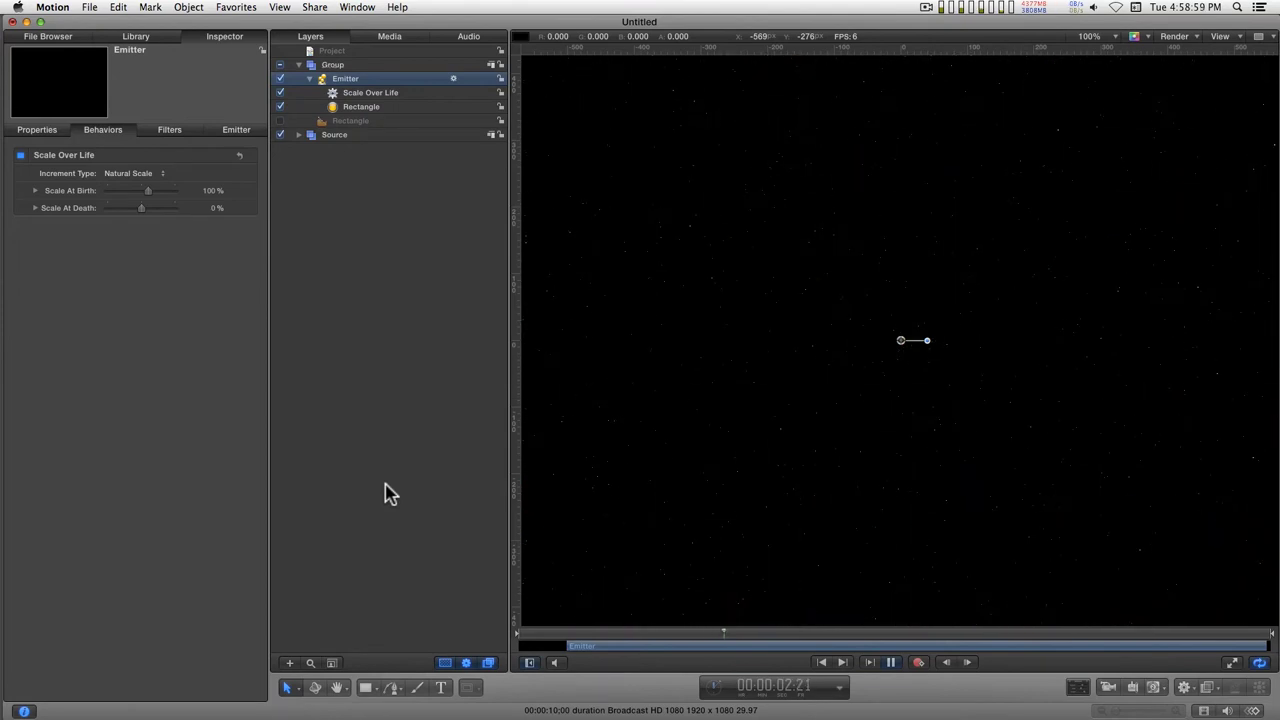
# - Set the Emitter's out point at 00:00:03:03 and collapse the Emitter and its Group
pyautogui.press('space')
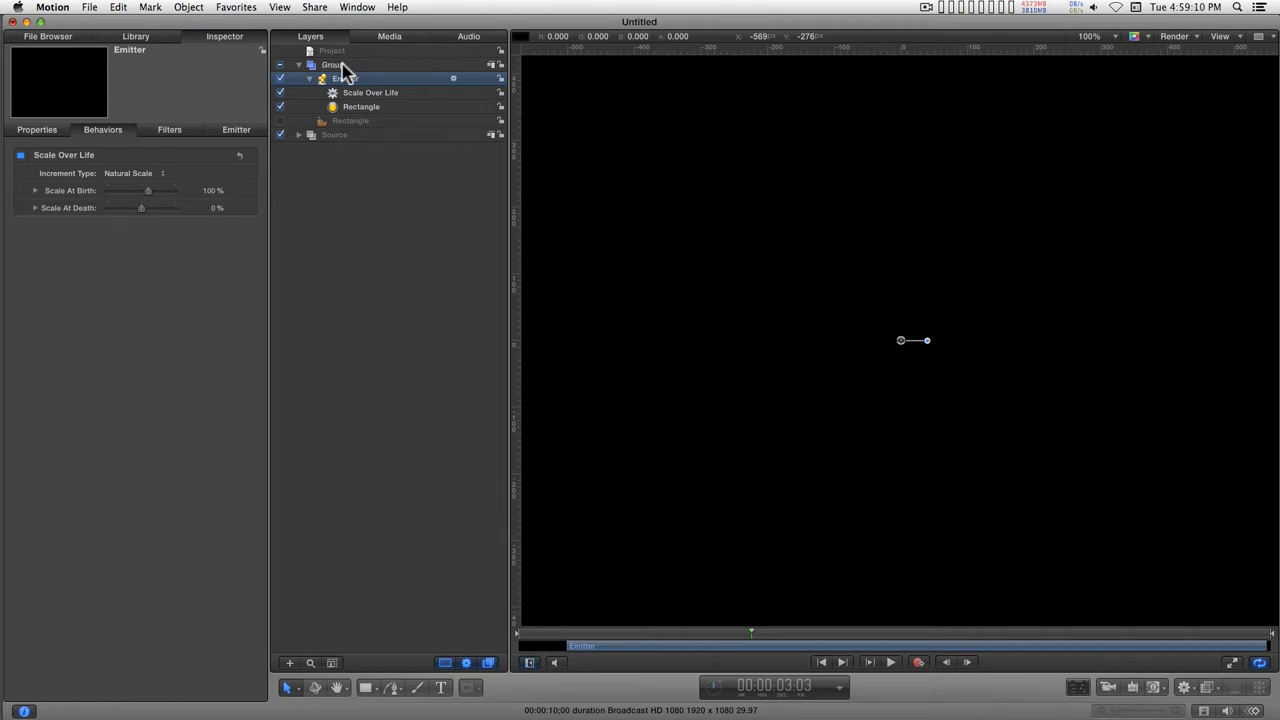
pyautogui.press('o')
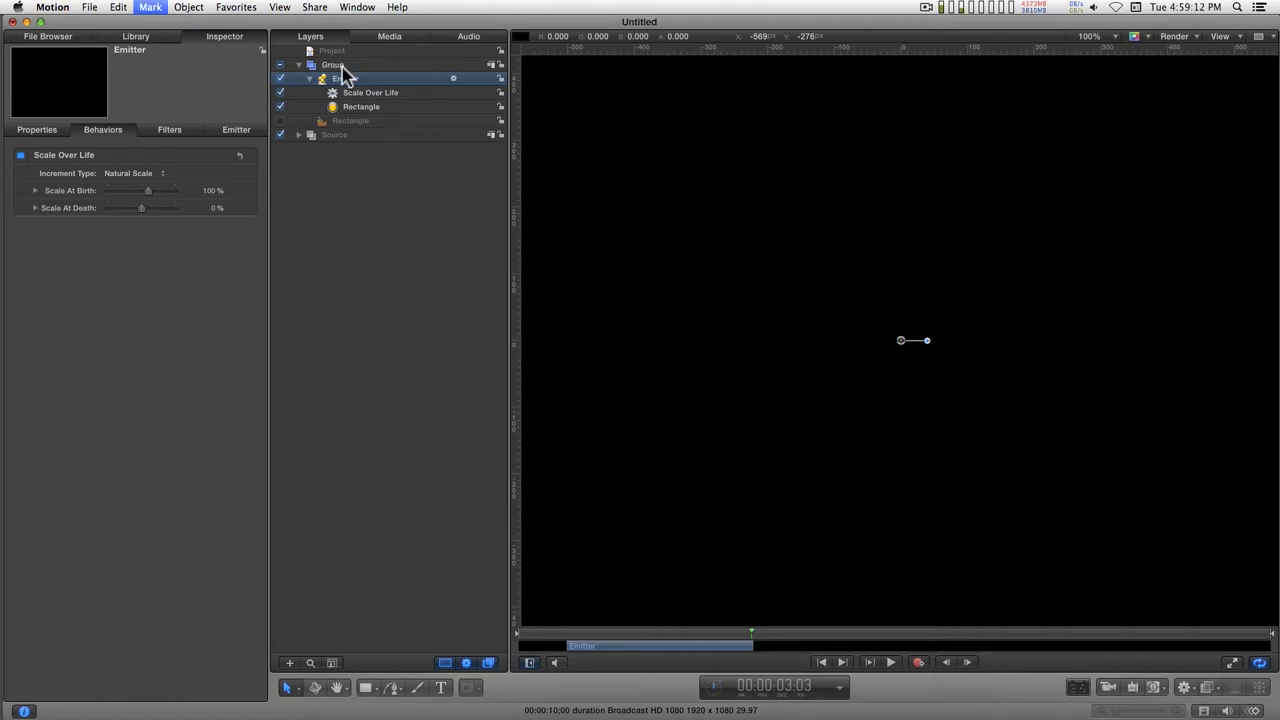
pyautogui.click(309, 79)
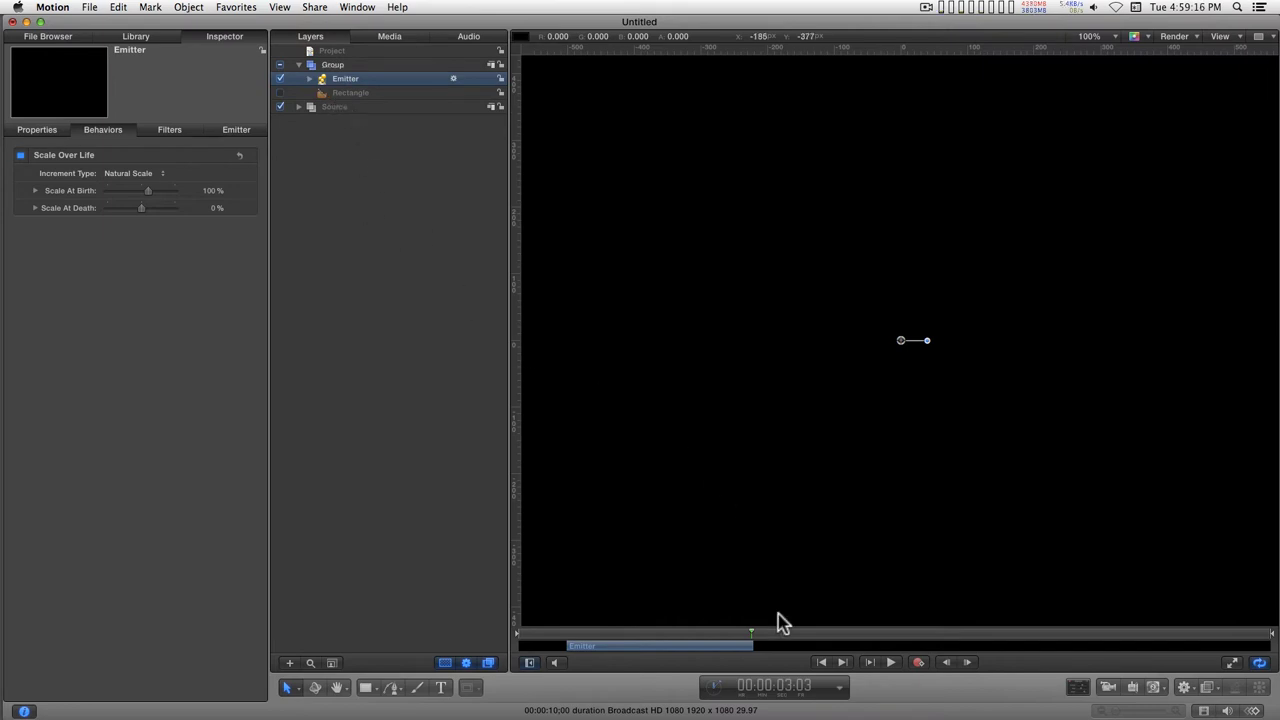
pyautogui.click(299, 65)
# - Rename the emitter group to Explosion and group it with Source using Cmd-Shift-G
pyautogui.click(340, 70)
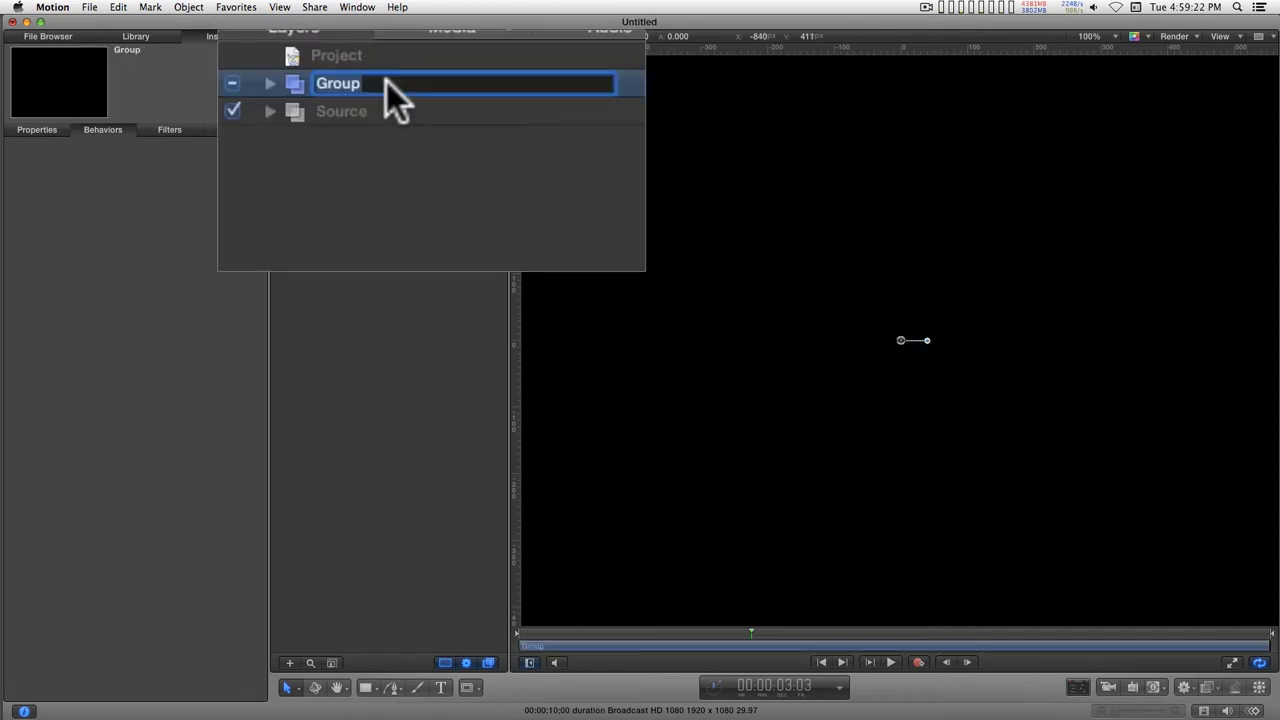
pyautogui.write('Explosion')
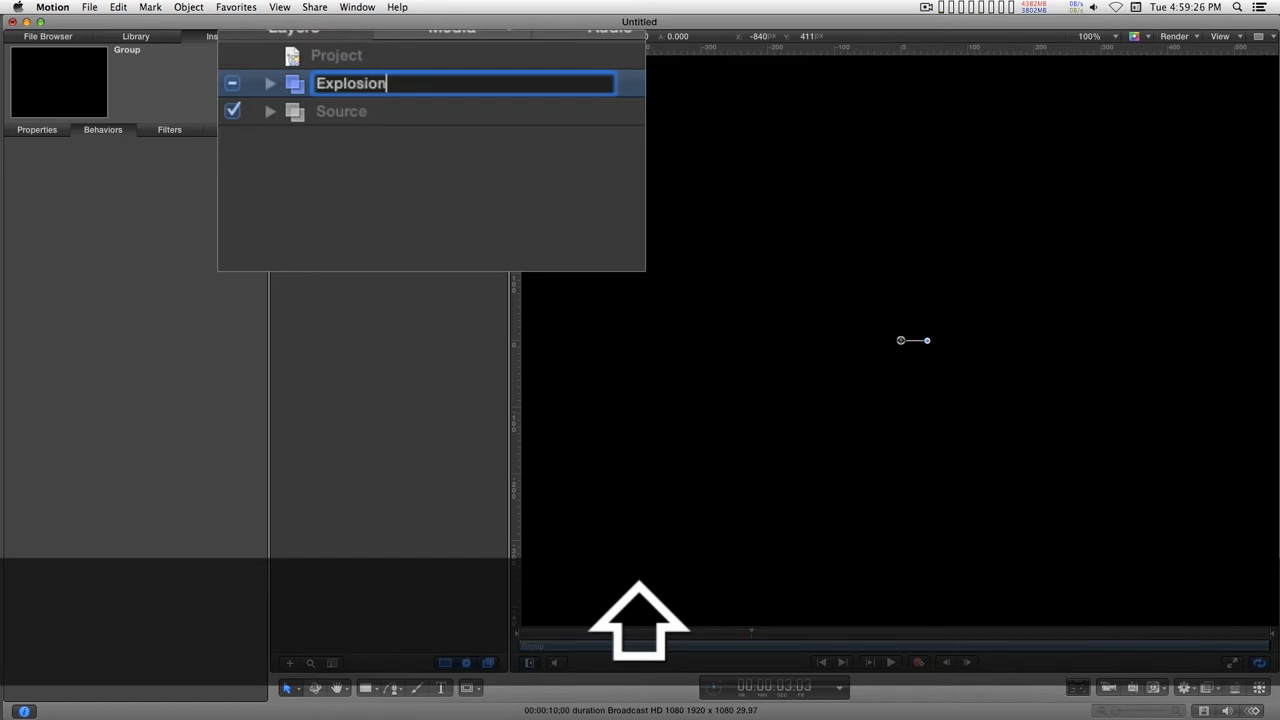
pyautogui.press('Return')
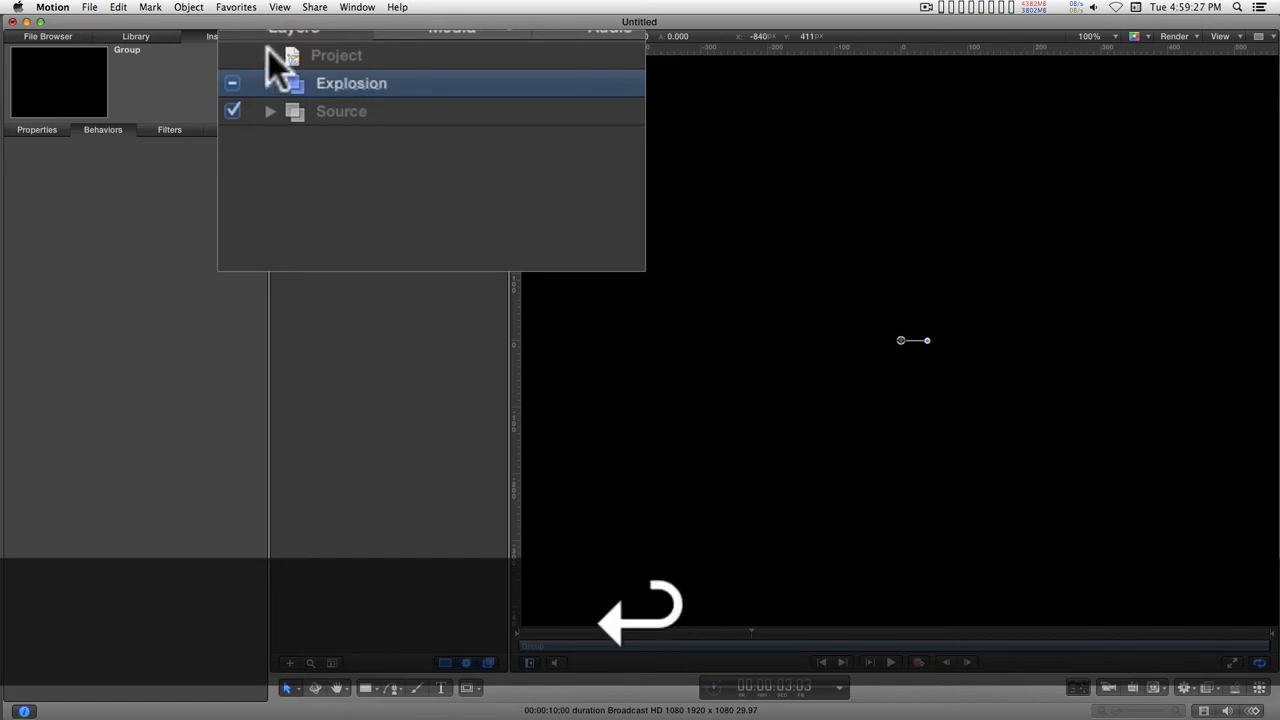
pyautogui.keyDown('shift'); pyautogui.click(340, 110); pyautogui.keyUp('shift')
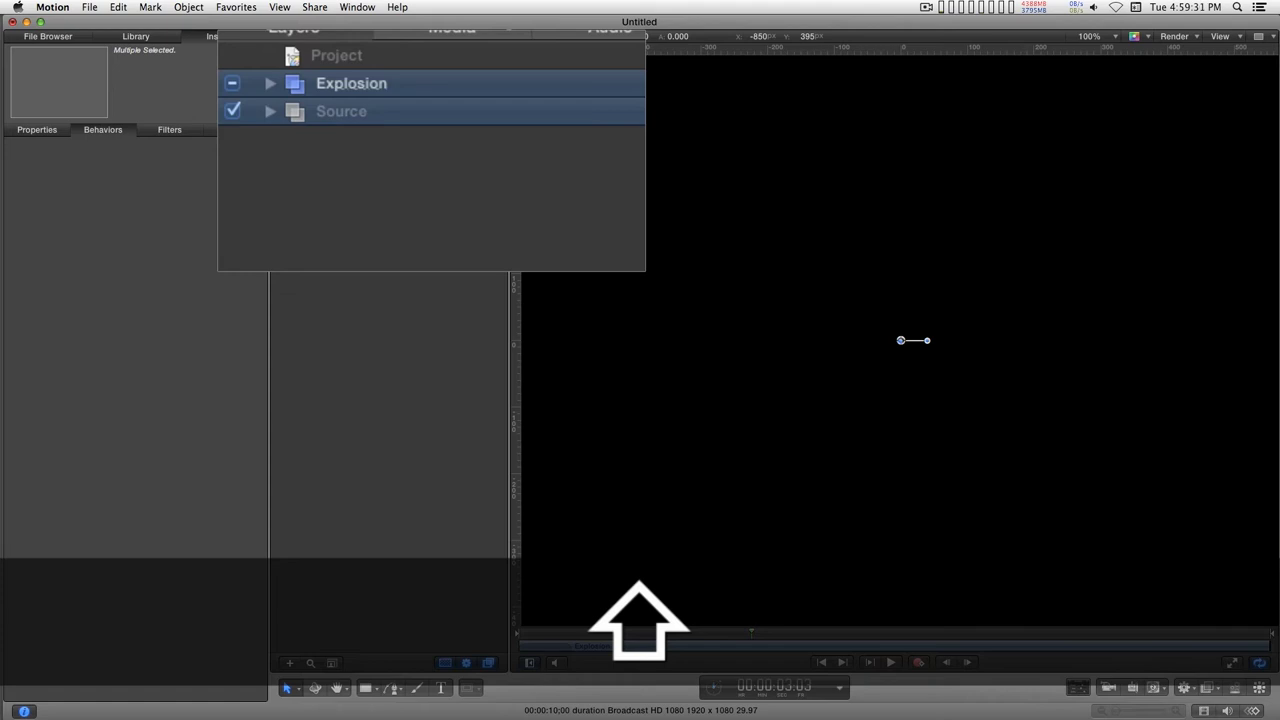
pyautogui.press('super+shift+g')
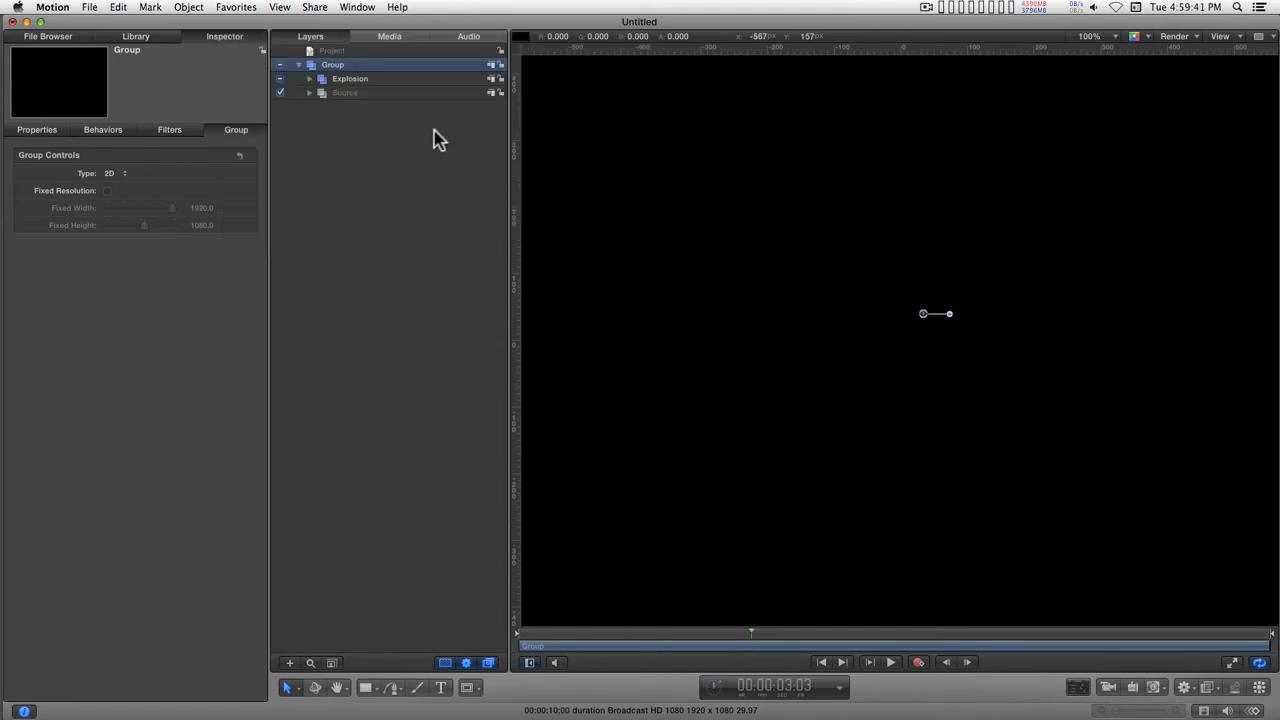
# - Expand Explosion to show its Emitter, move the playhead to 00:00:03:11, and select the outer Group
pyautogui.click(377, 84)
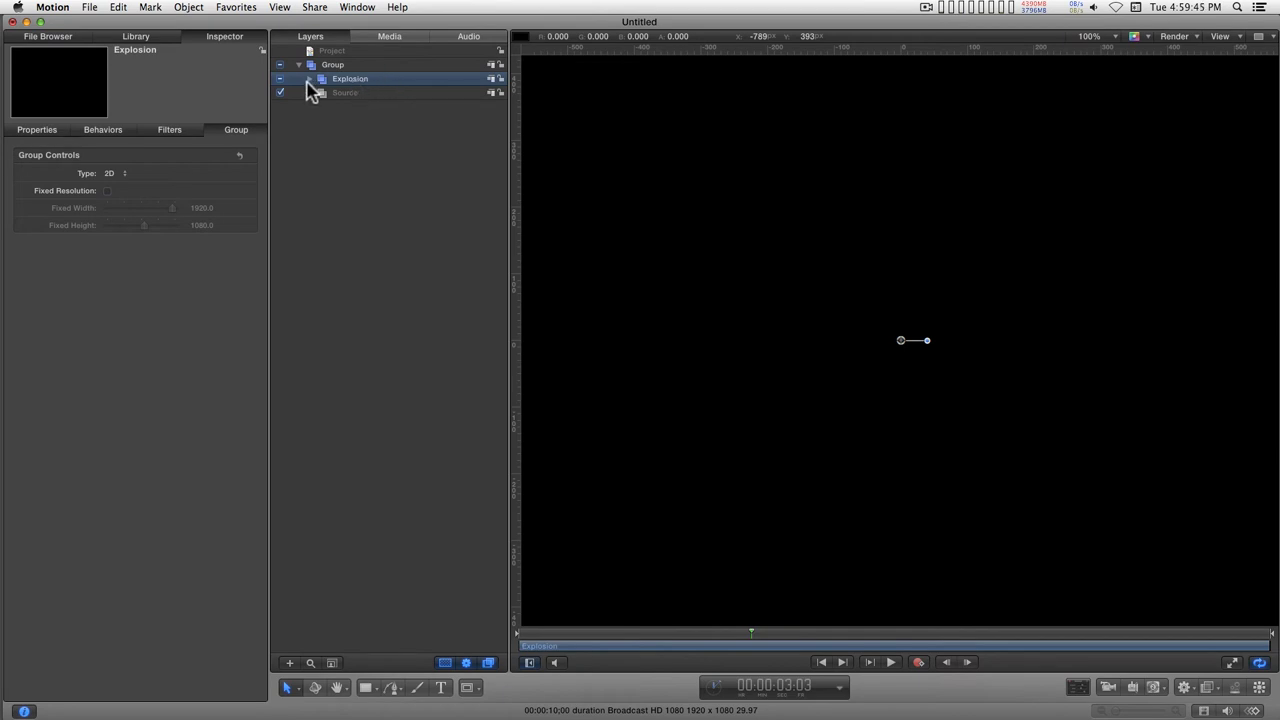
pyautogui.click(309, 79)
pyautogui.click(366, 94)
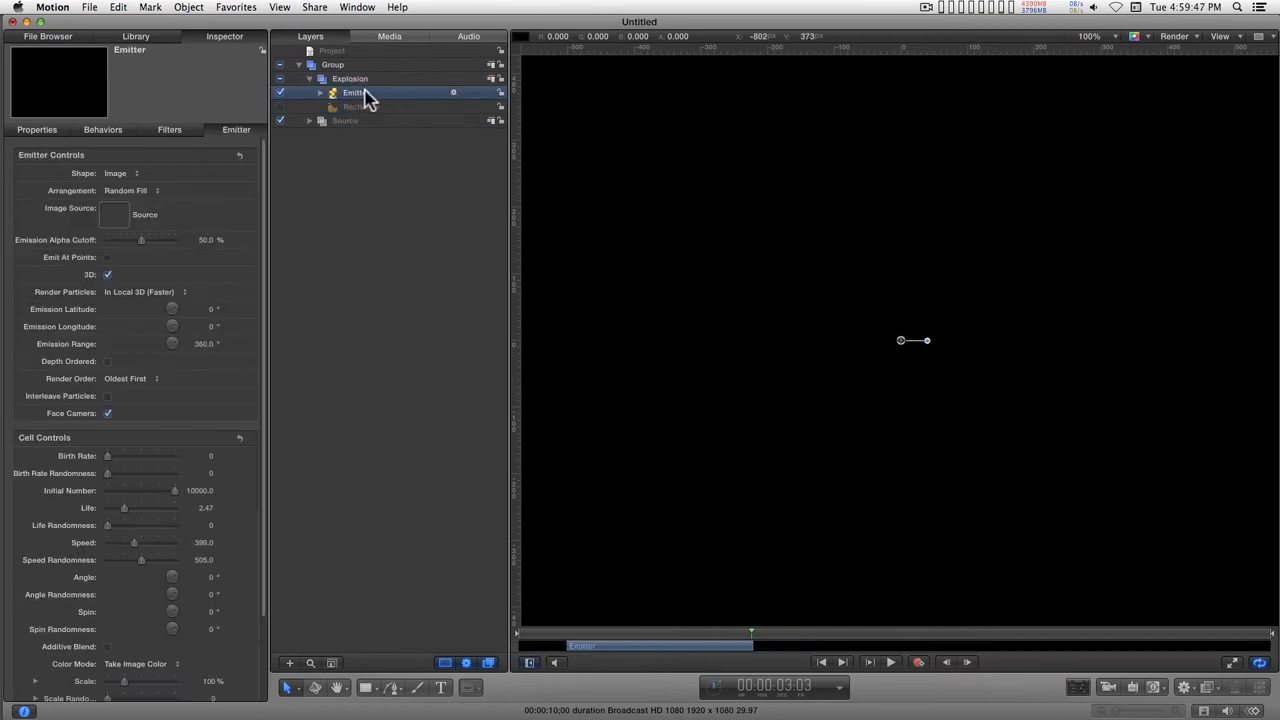
pyautogui.click(378, 80)
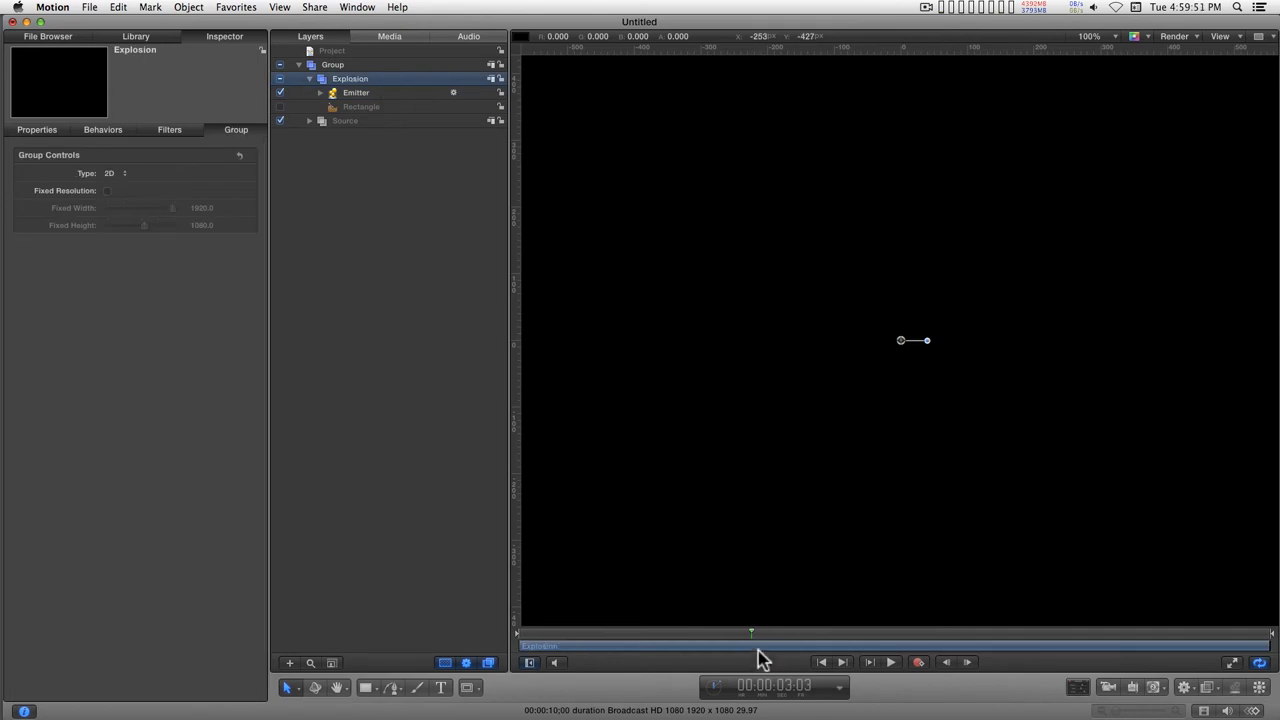
pyautogui.moveTo(757, 640); pyautogui.dragTo(771, 634)
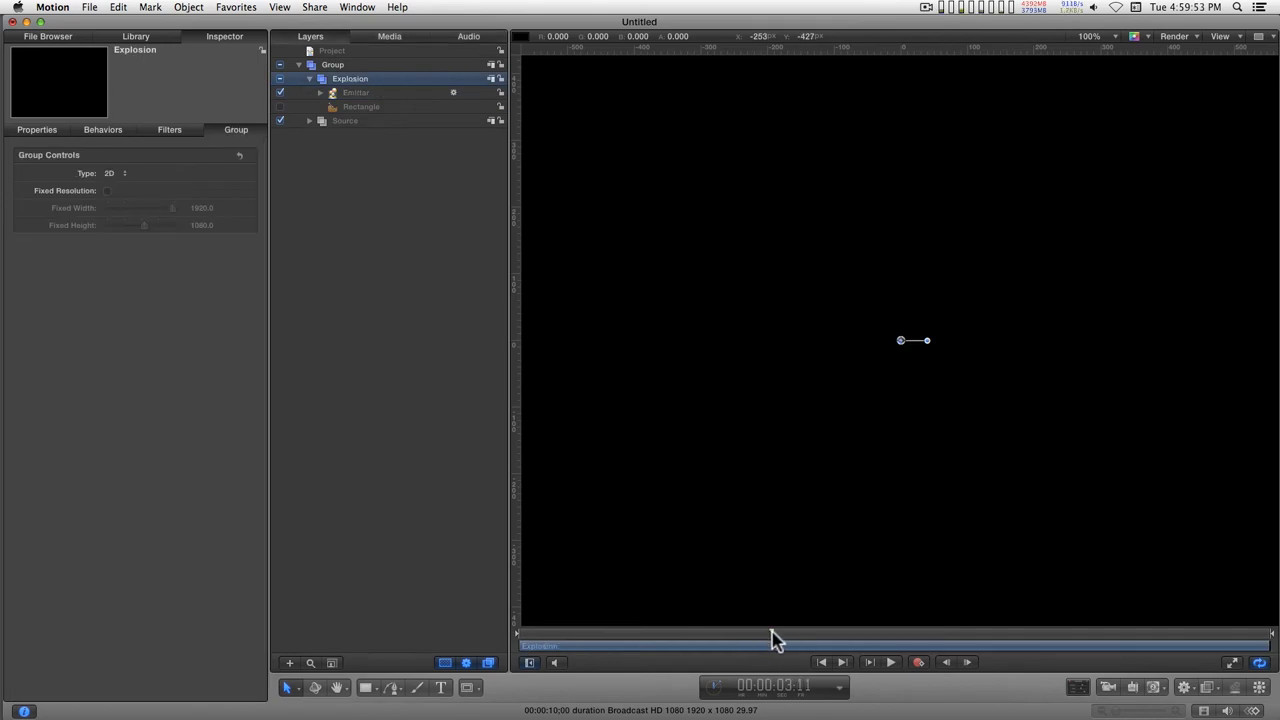
pyautogui.click(360, 65)
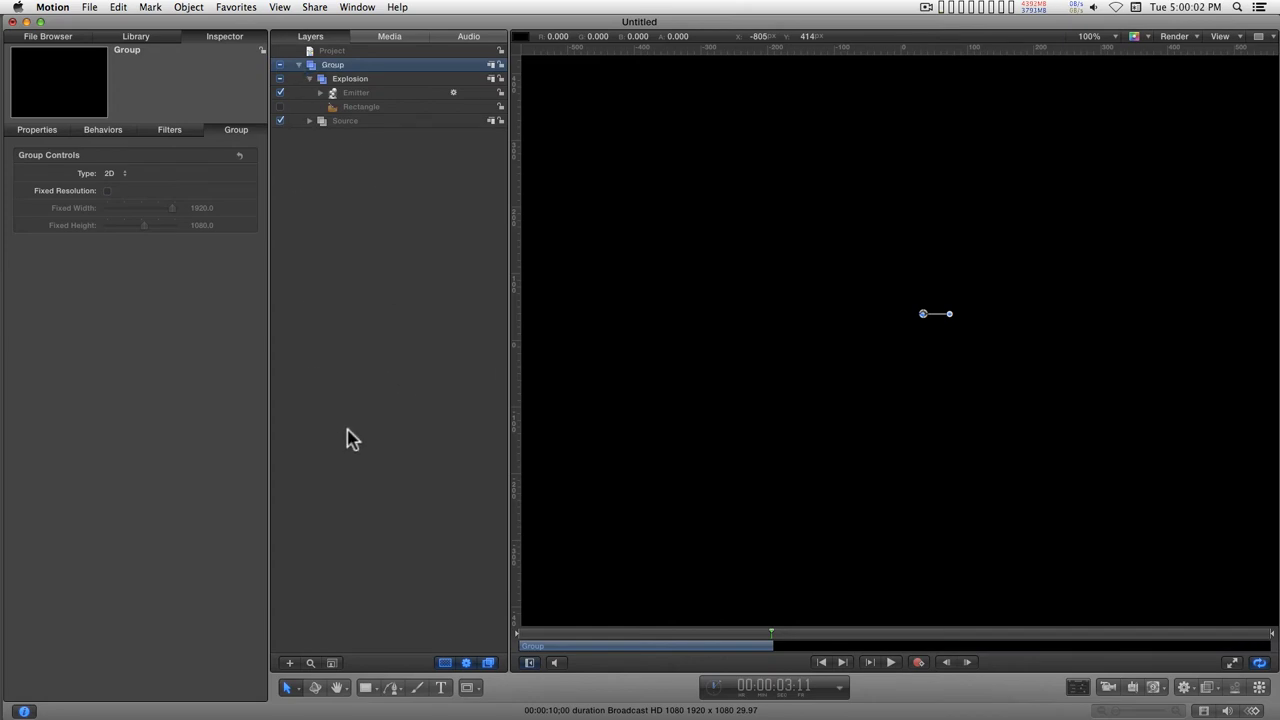
# - Clone the Group with Cmd-K, hide the original Group, and set the Clone Layer's timing to Reverse
pyautogui.press('k')
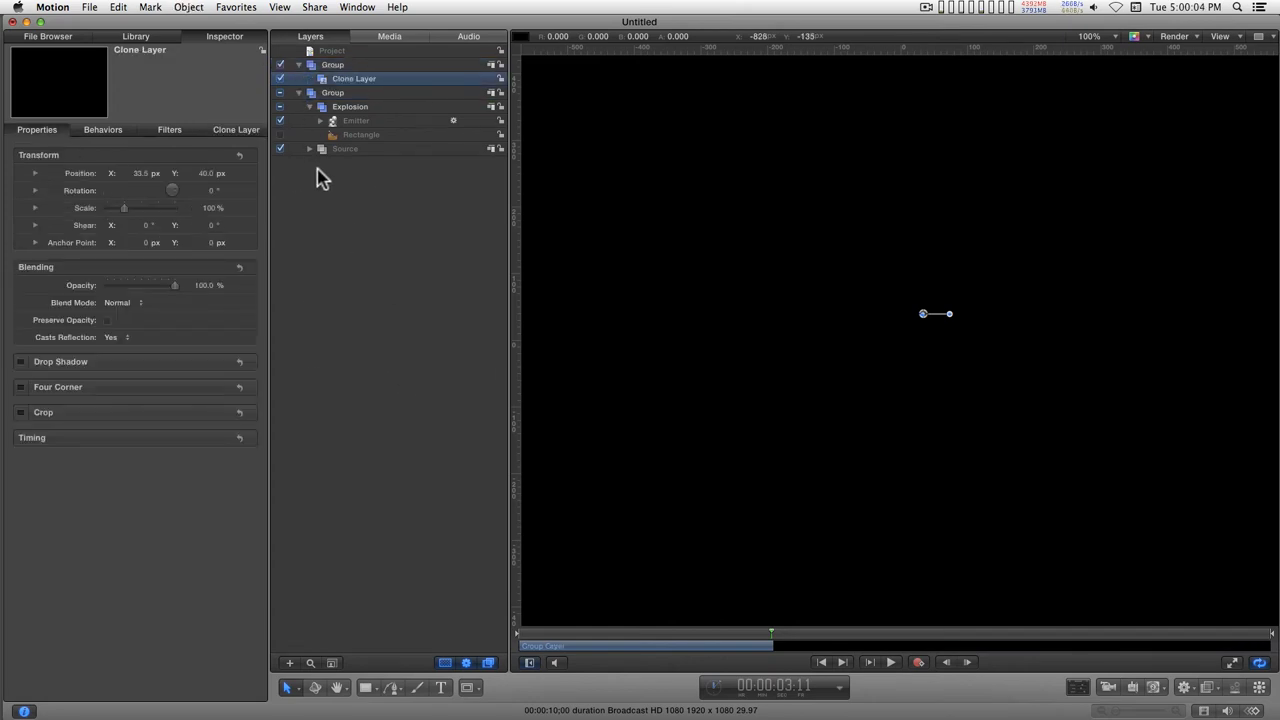
pyautogui.click(280, 93)
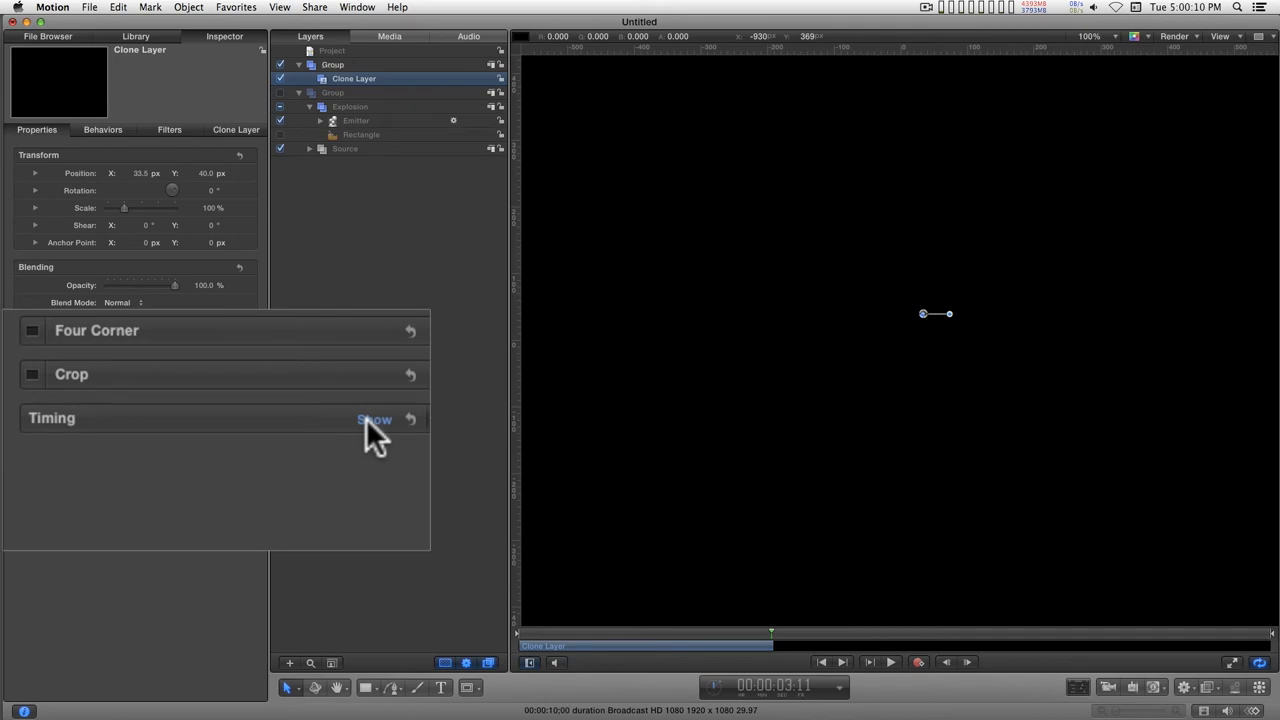
pyautogui.click(366, 418)
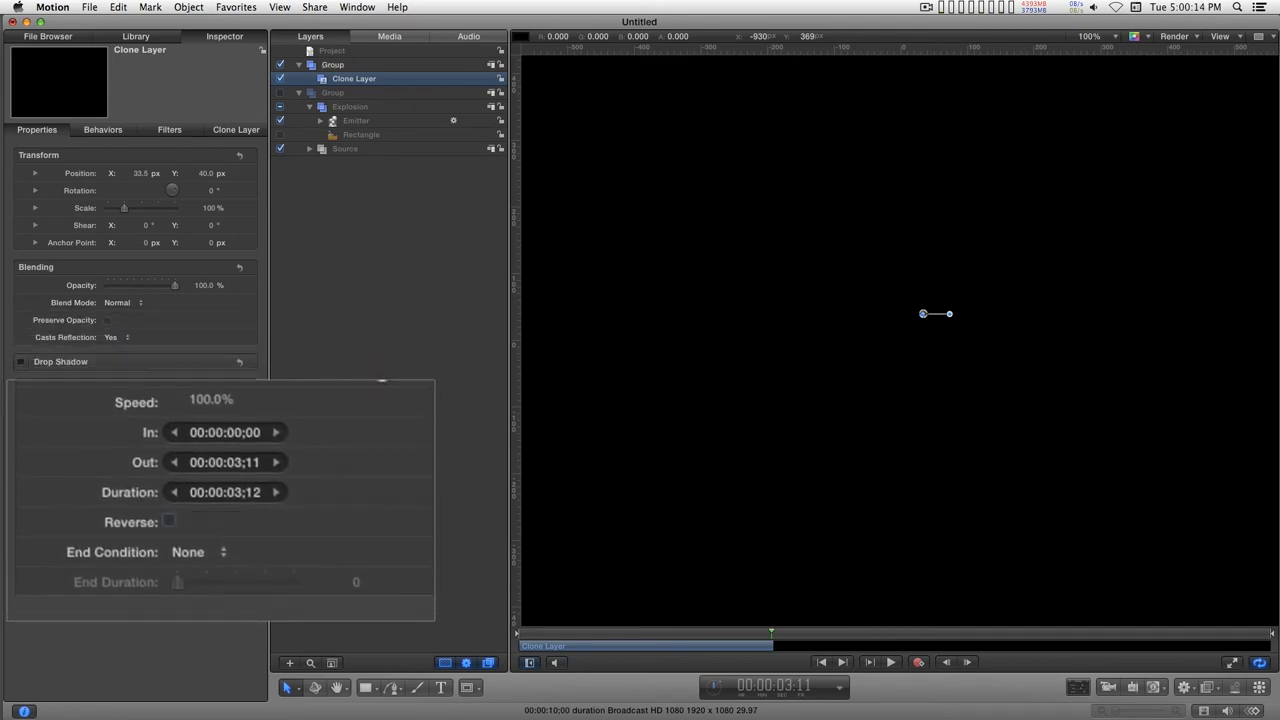
pyautogui.click(170, 517)
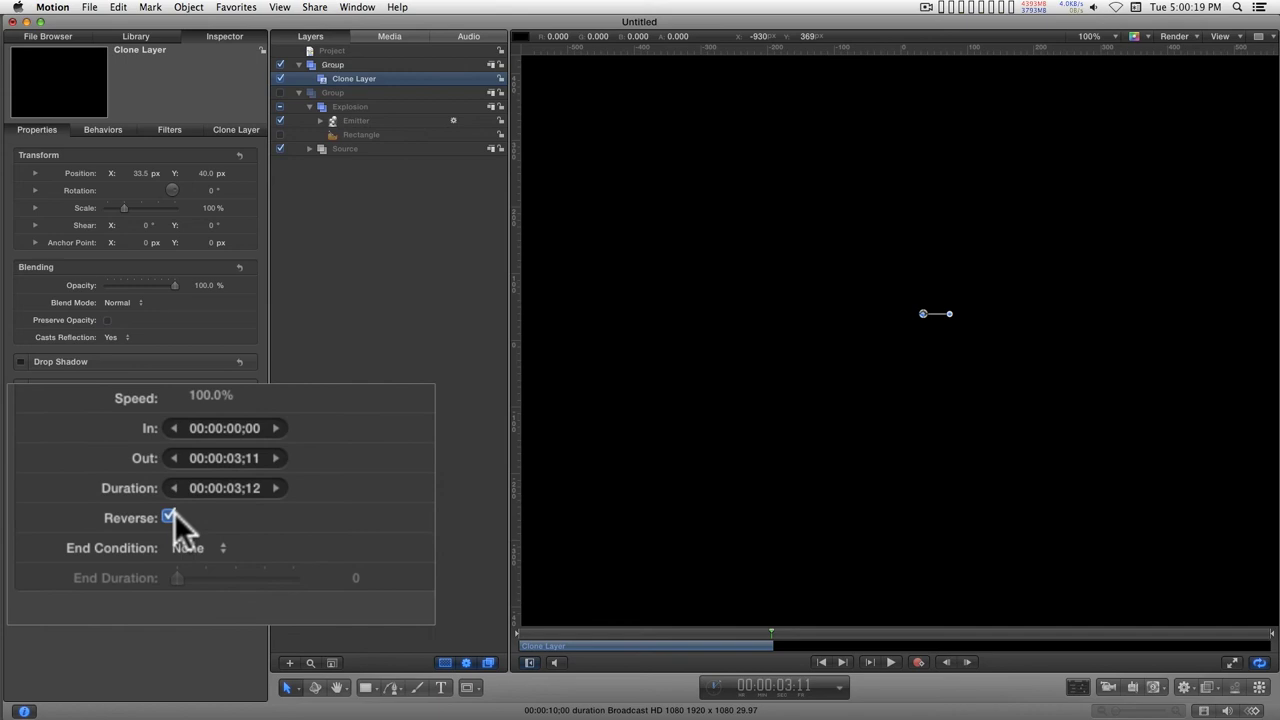
pyautogui.click(508, 634)
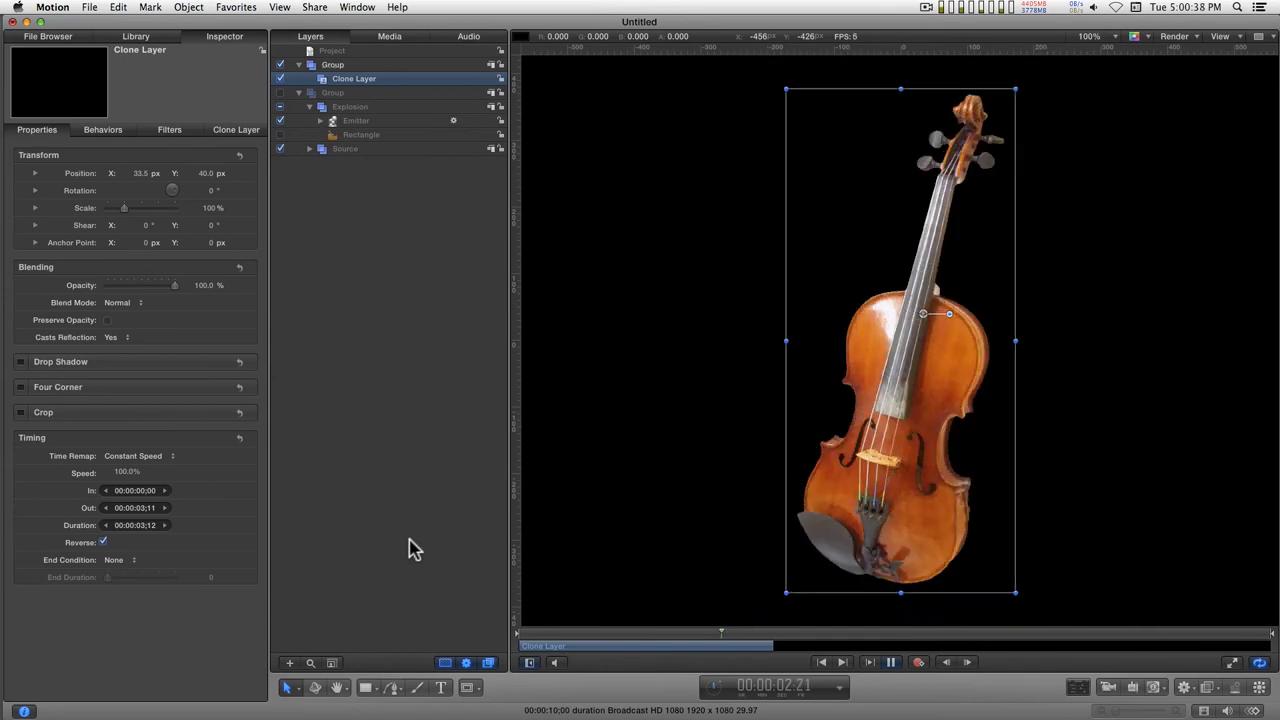
# - Scrub the clone's end frames, try then cancel a RAM preview, and play to the reassembled violin
pyautogui.press('space')
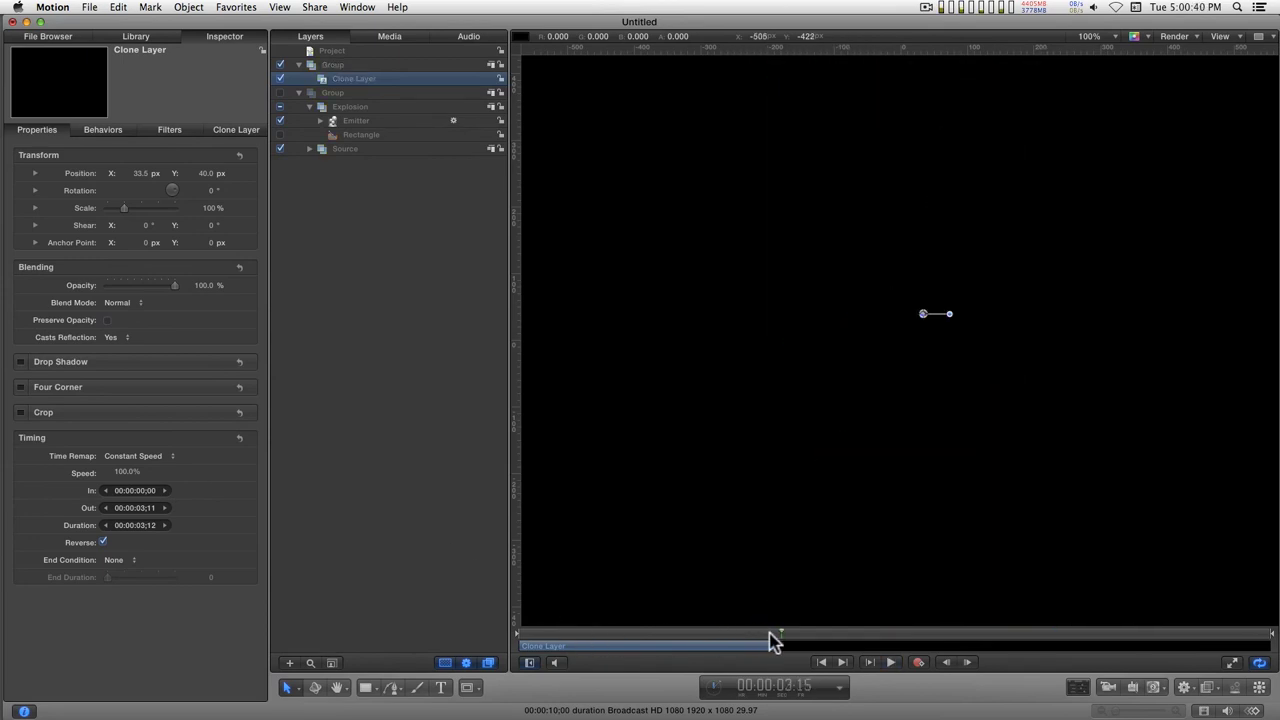
pyautogui.moveTo(778, 640)
pyautogui.mouseDown()
pyautogui.moveTo(691, 636)
pyautogui.moveTo(780, 640)
pyautogui.mouseUp()
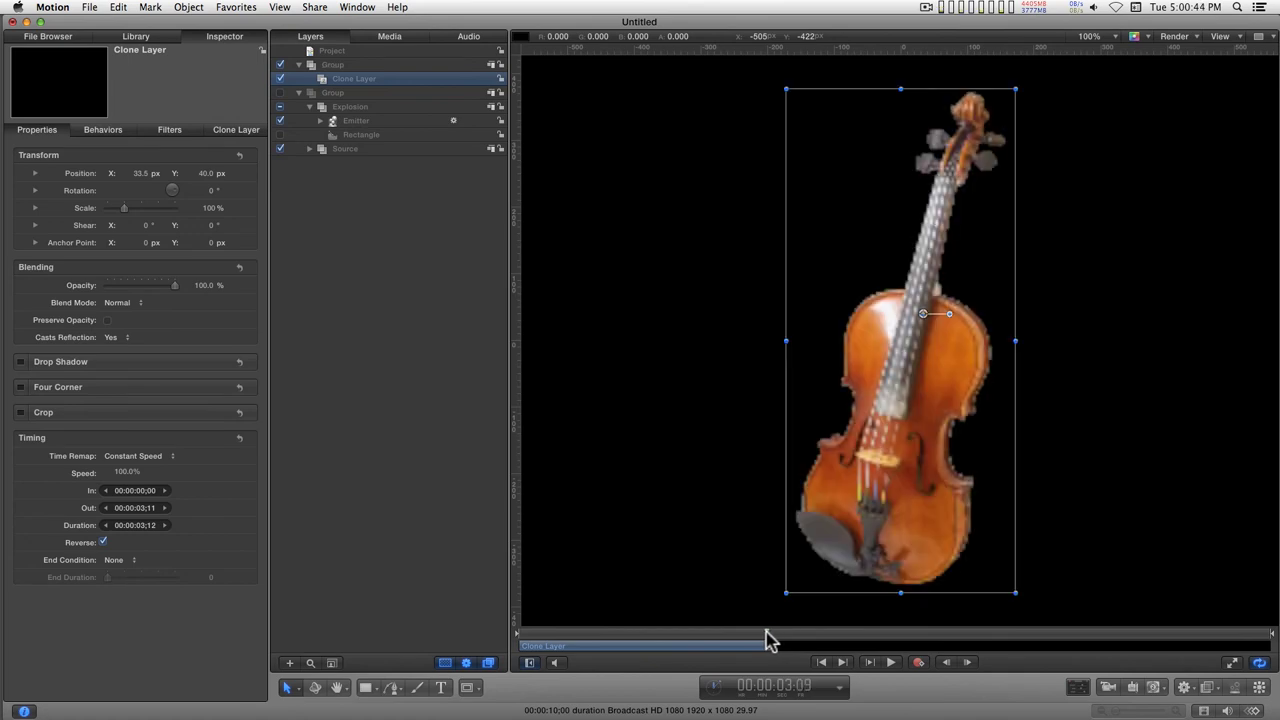
pyautogui.press('super')
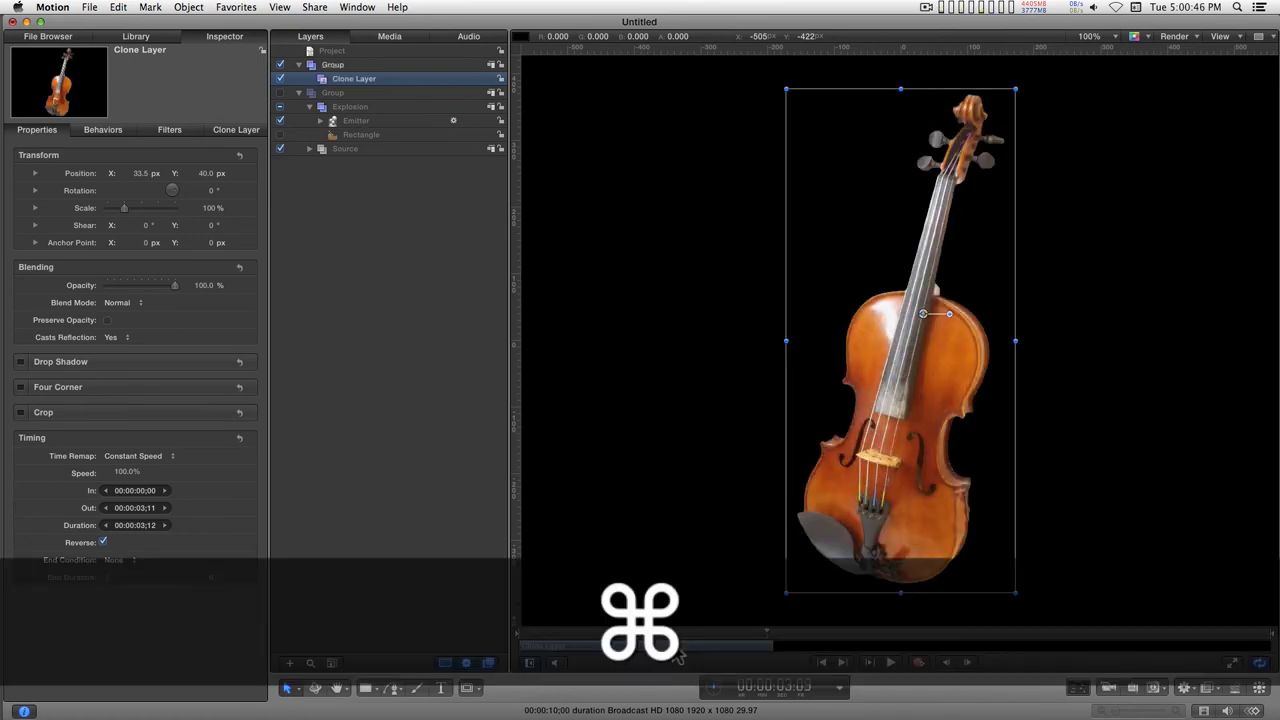
pyautogui.press('super+r')
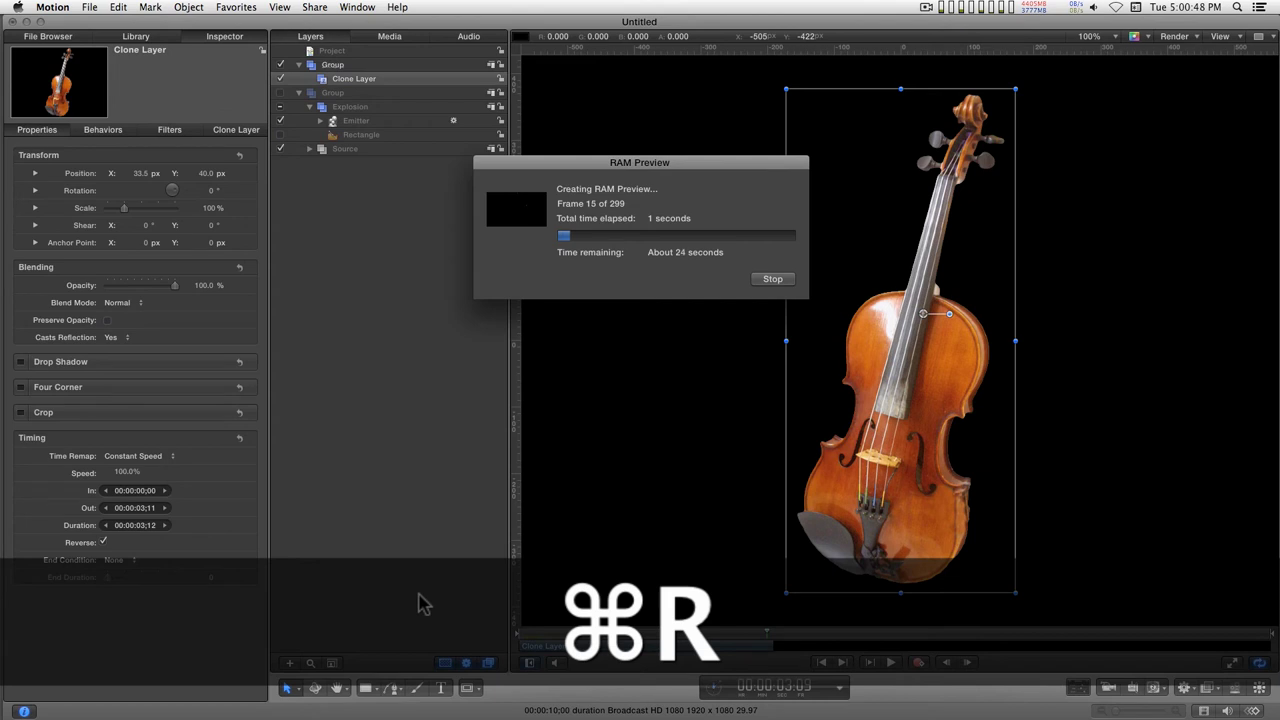
pyautogui.click(772, 280)
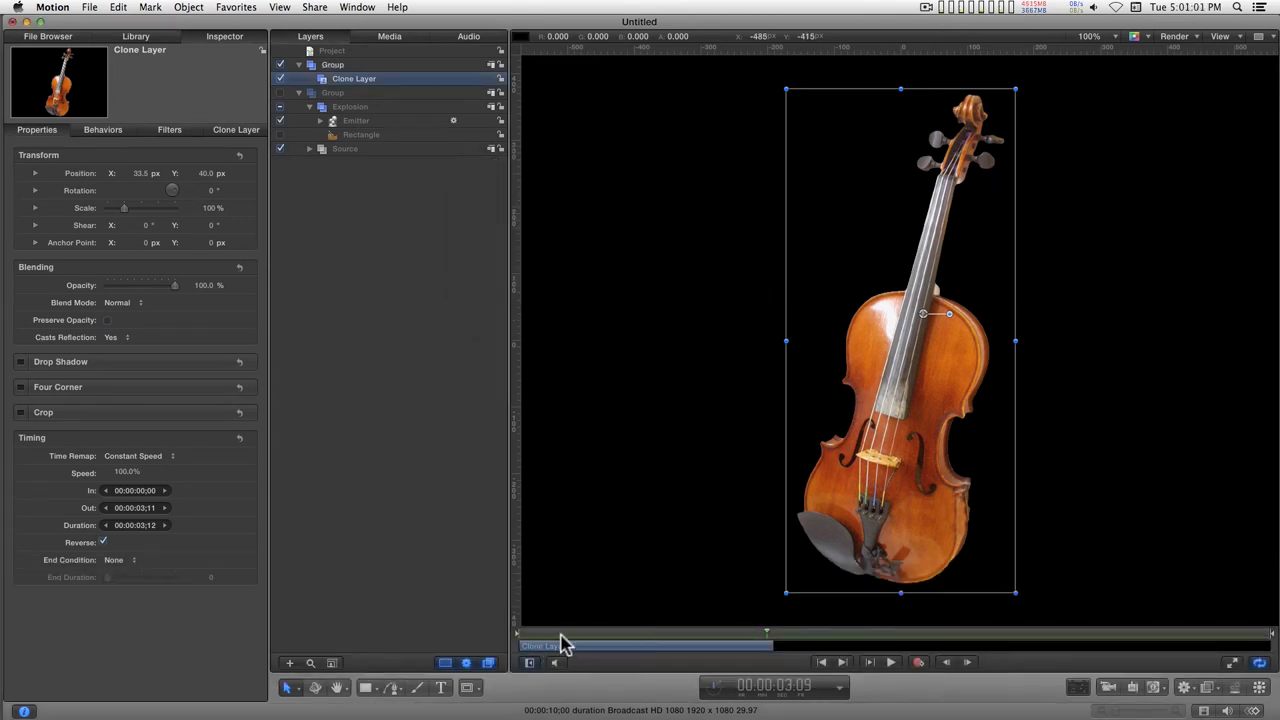
pyautogui.click(872, 663)
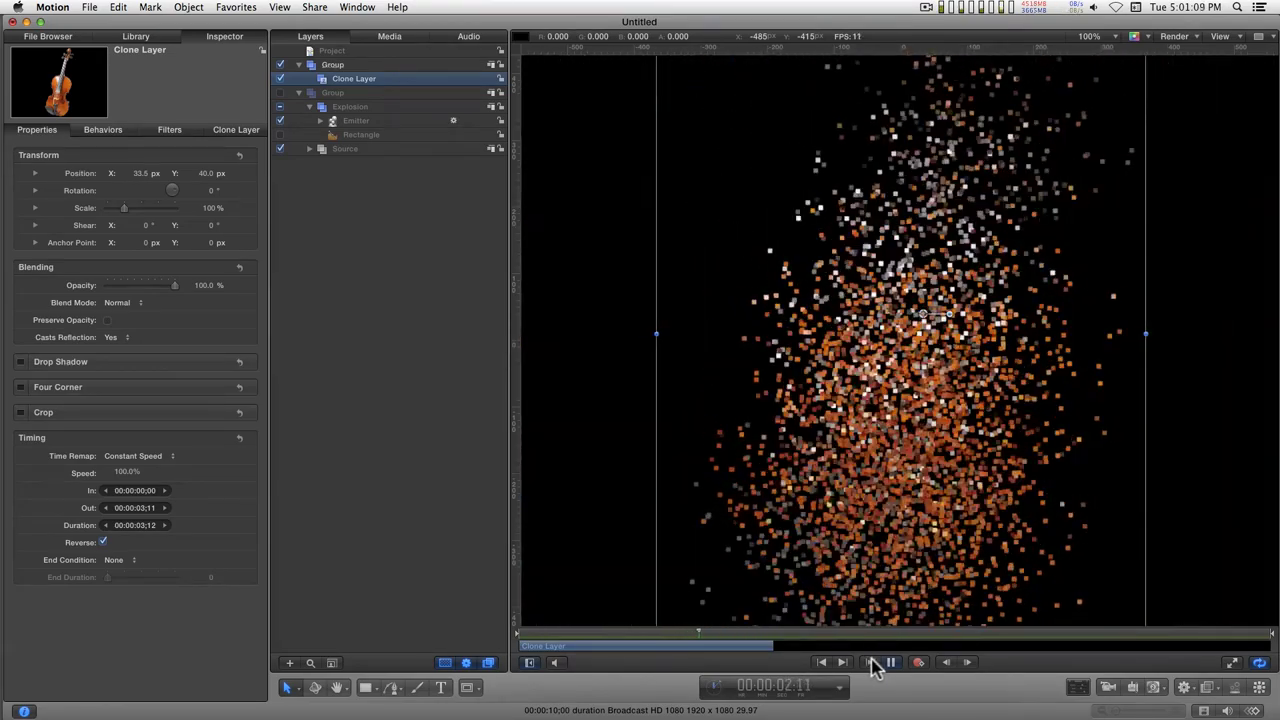
pyautogui.click(872, 663)
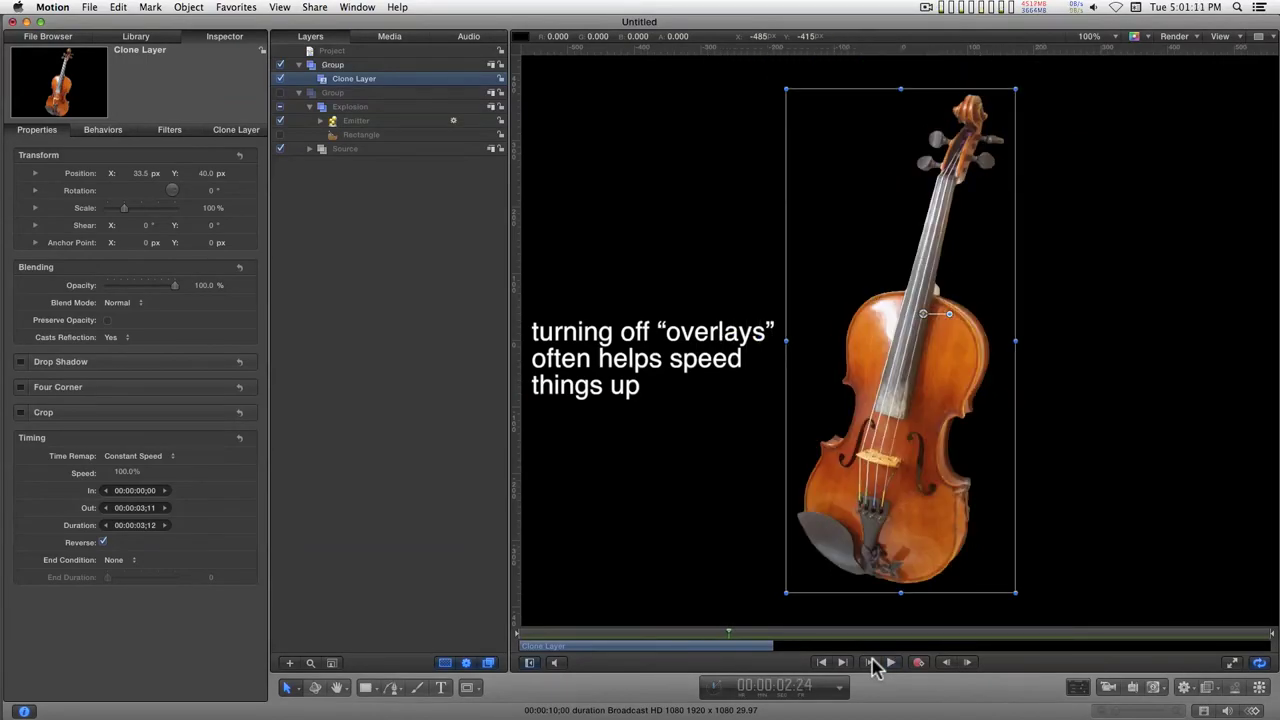
# - Hide the canvas overlays with Cmd-/ and replay the reassembly
pyautogui.press('super+slash')
pyautogui.click(872, 668)
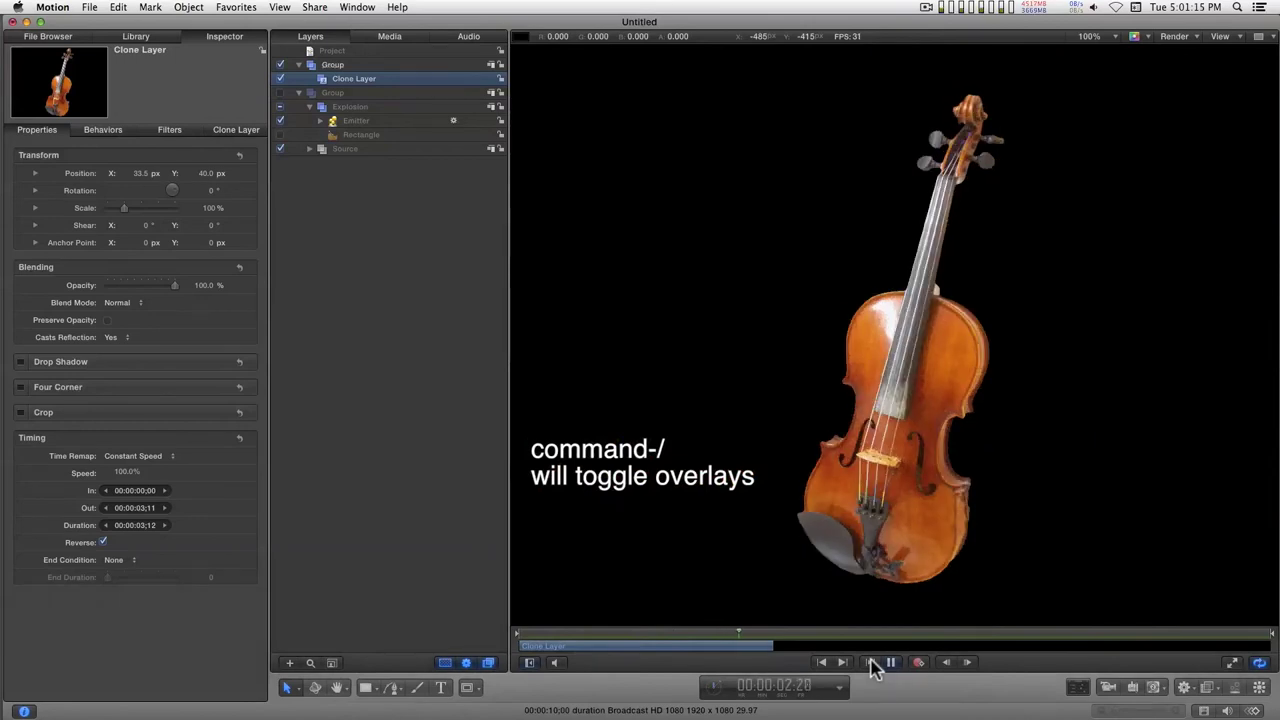
pyautogui.click(872, 668)
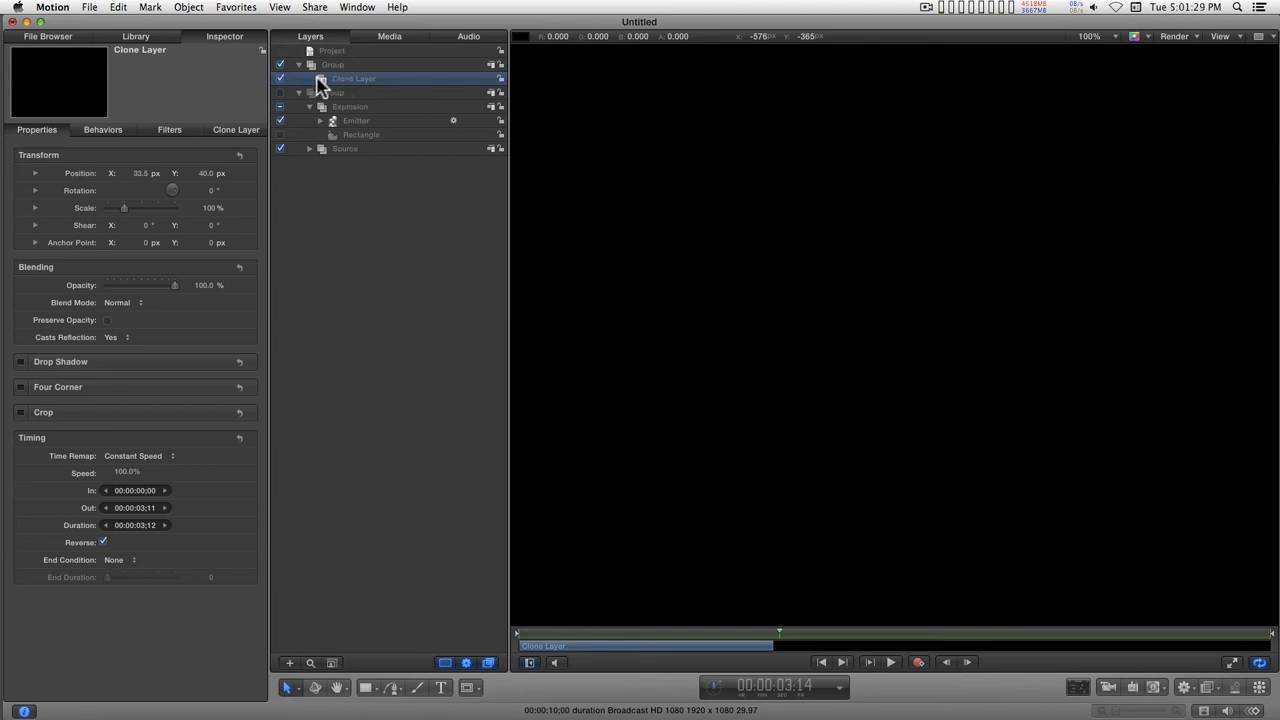
# - Create Clone Layer 1 with Reverse on and move its In point to 00:00:03:11
pyautogui.press('k')
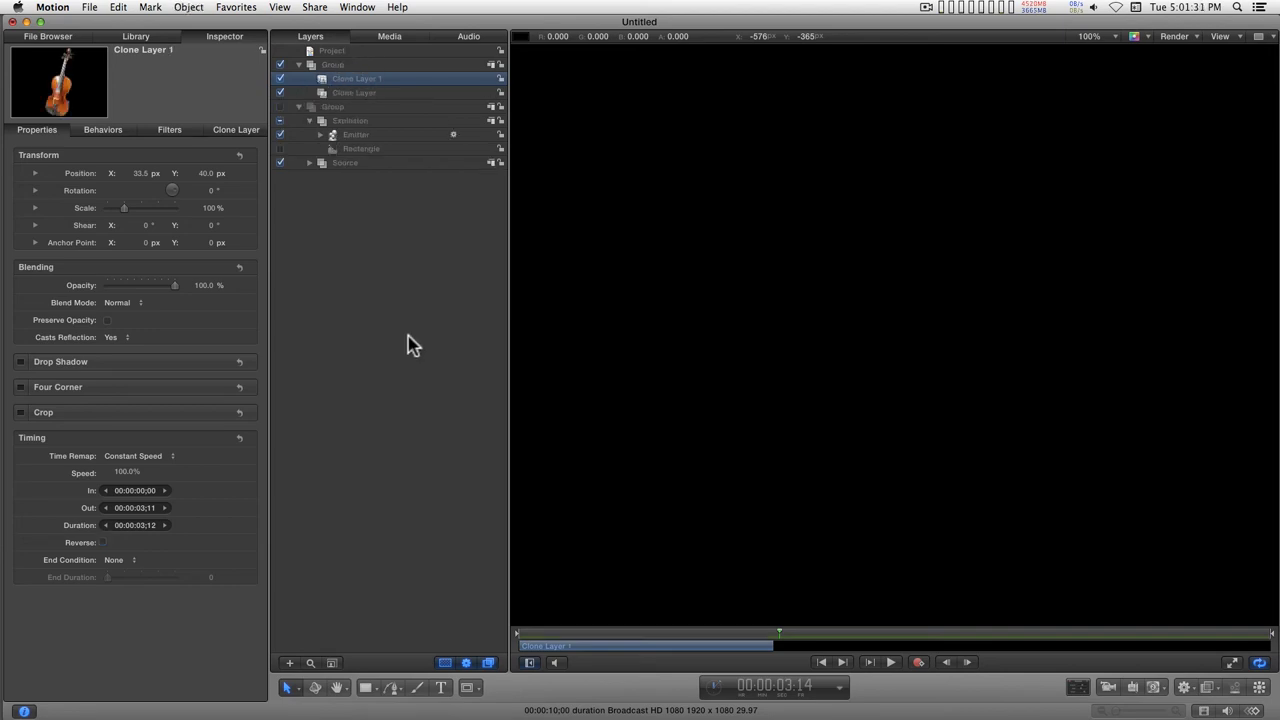
pyautogui.click(103, 542)
pyautogui.moveTo(778, 634); pyautogui.dragTo(774, 640)
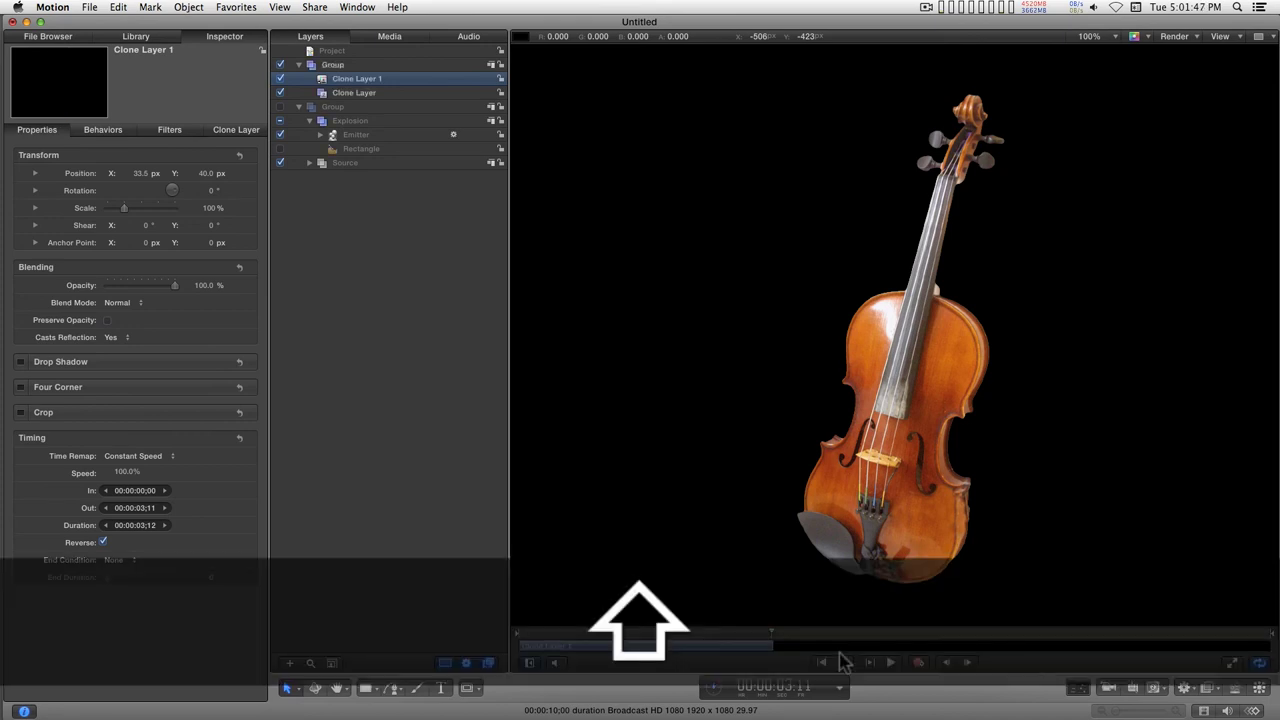
pyautogui.hotkey('shift', '[')
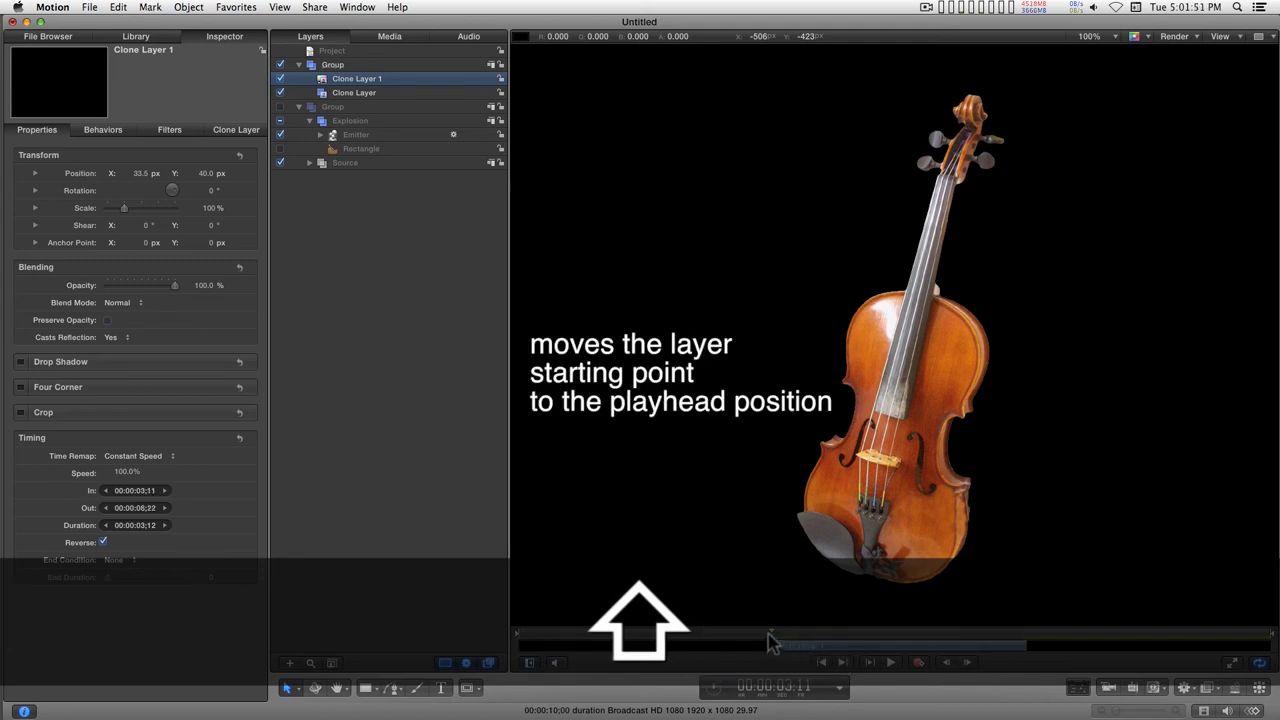
# - Scrub past the handoff to check the violin exploding again toward the second clone's end
pyautogui.moveTo(771, 637); pyautogui.dragTo(888, 643)
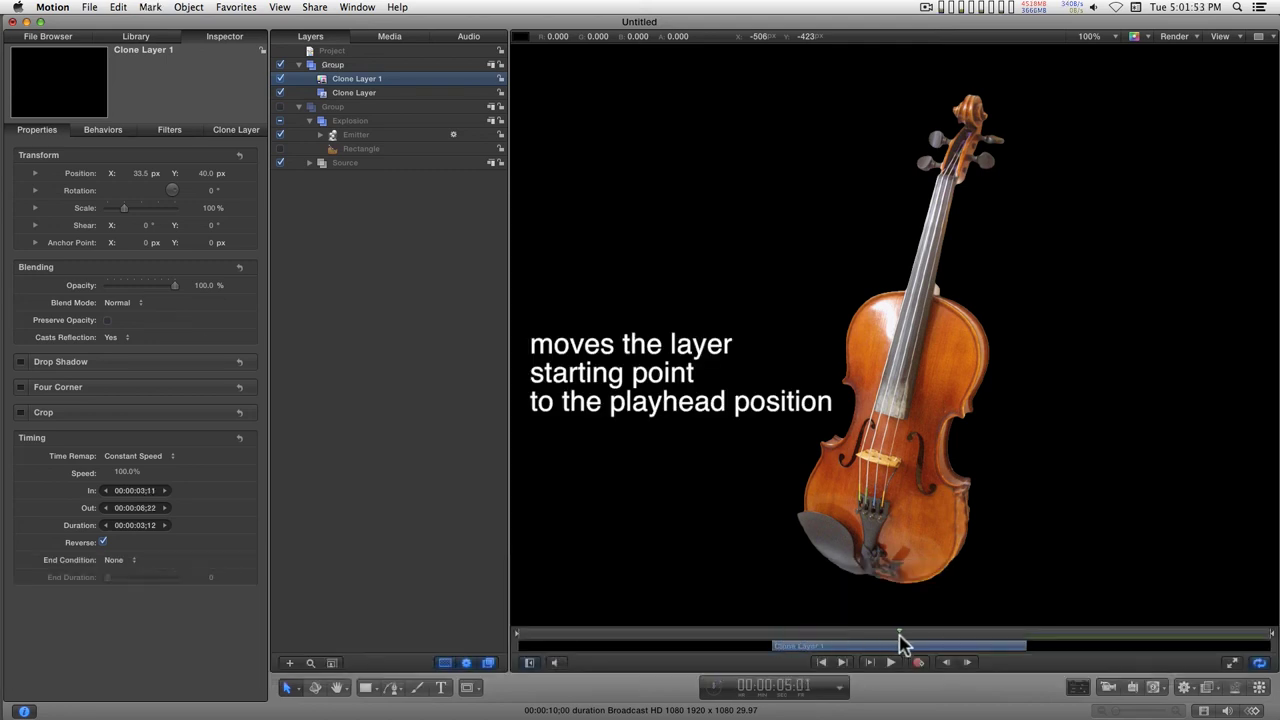
pyautogui.moveTo(899, 641)
pyautogui.mouseDown()
pyautogui.moveTo(914, 641)
pyautogui.moveTo(831, 641)
pyautogui.moveTo(1022, 641)
pyautogui.mouseUp()
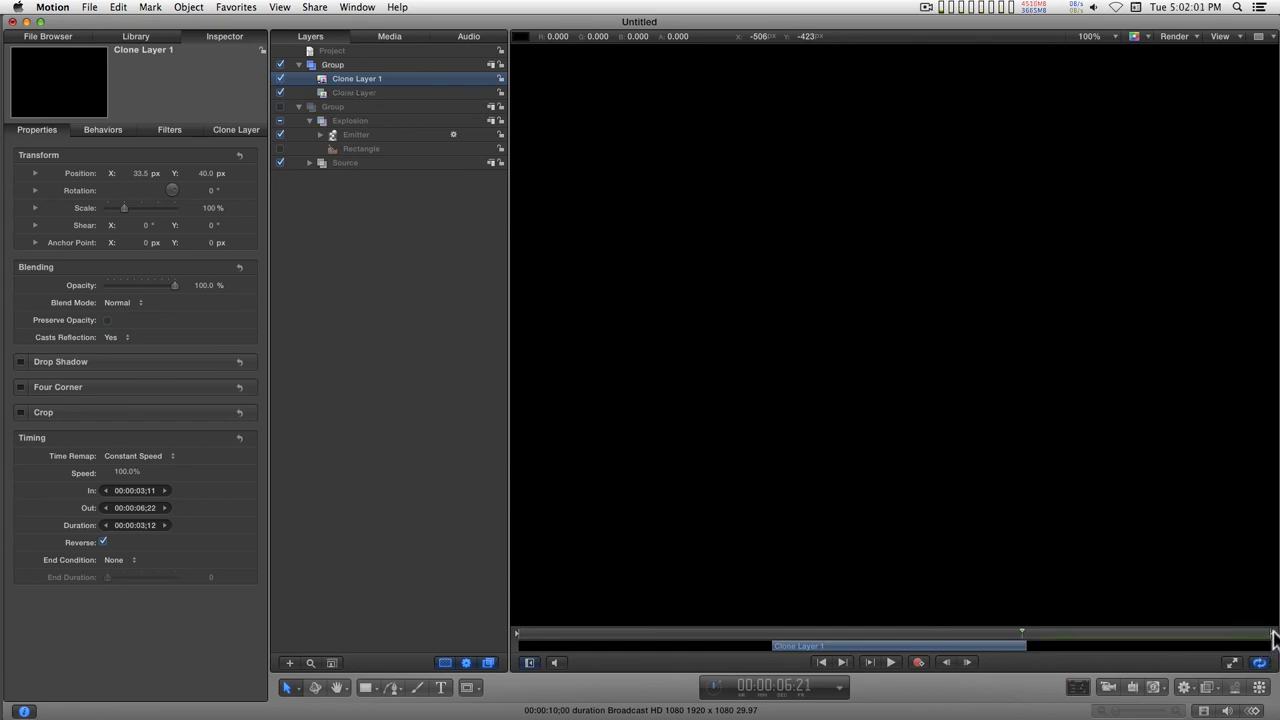
pyautogui.moveTo(1274, 638); pyautogui.dragTo(1024, 640)
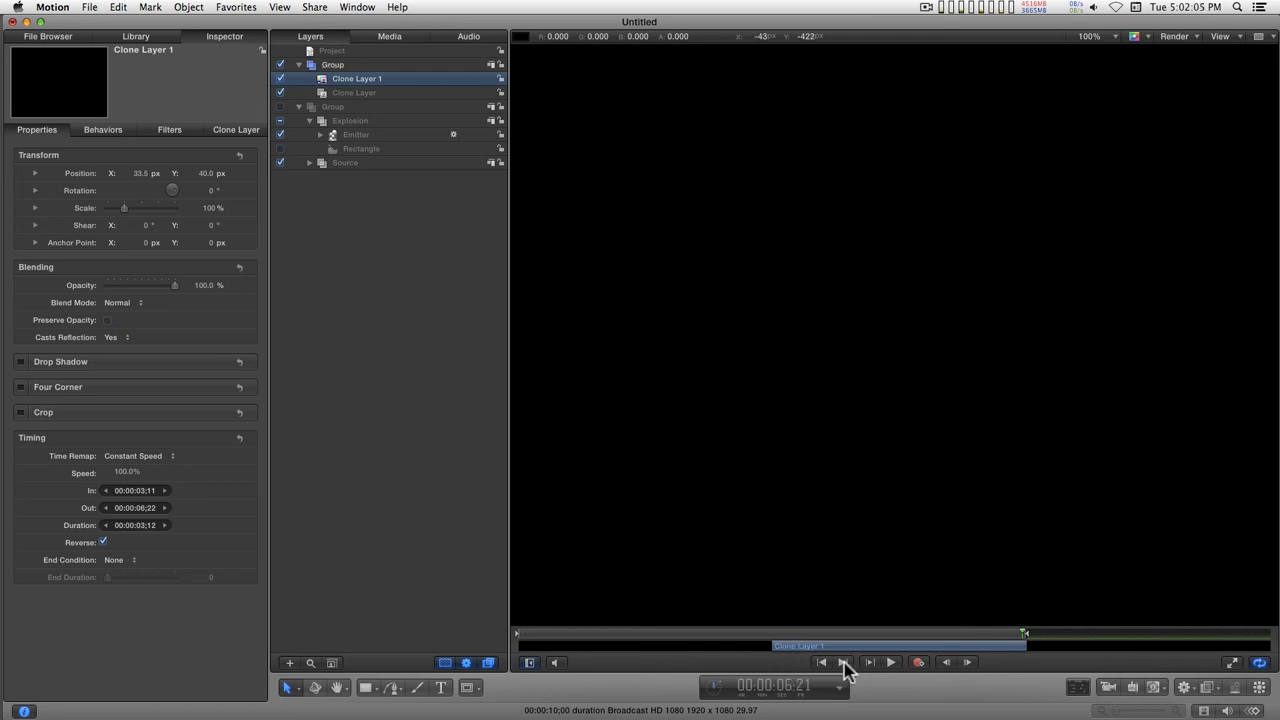
# - Start a RAM preview render of the full explode, reassemble and re-explode sequence
pyautogui.press('super+r')
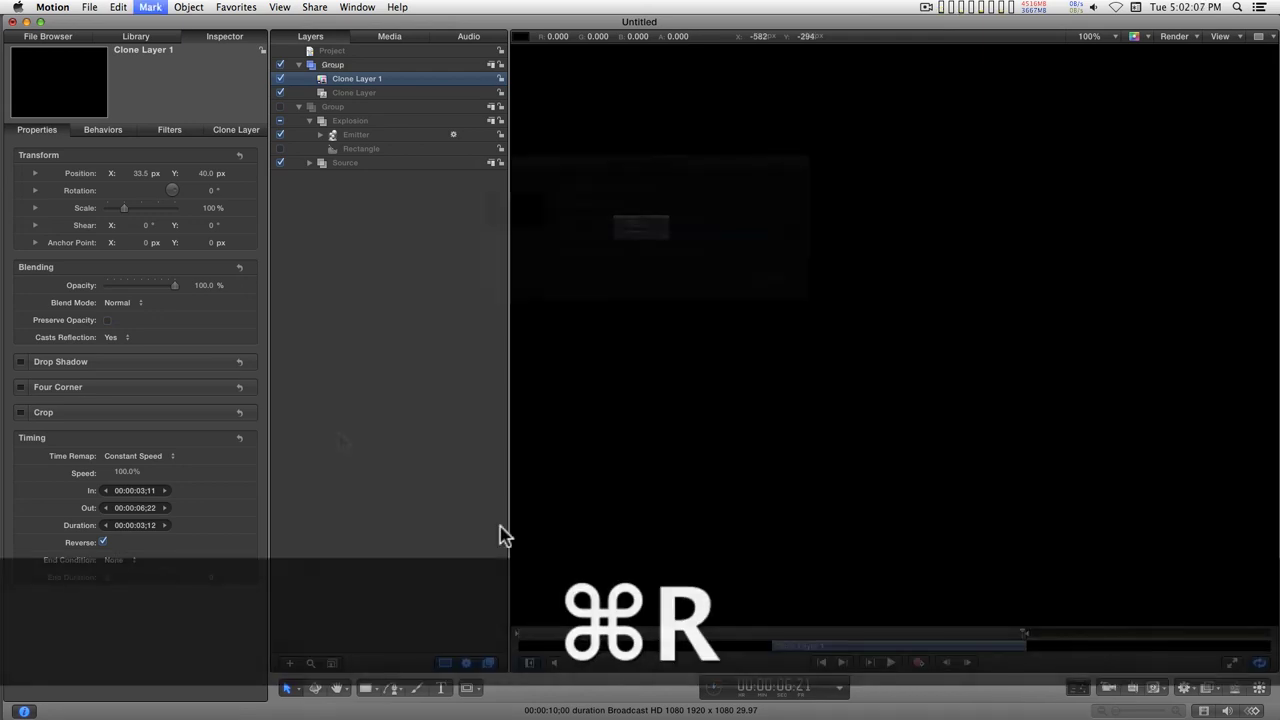